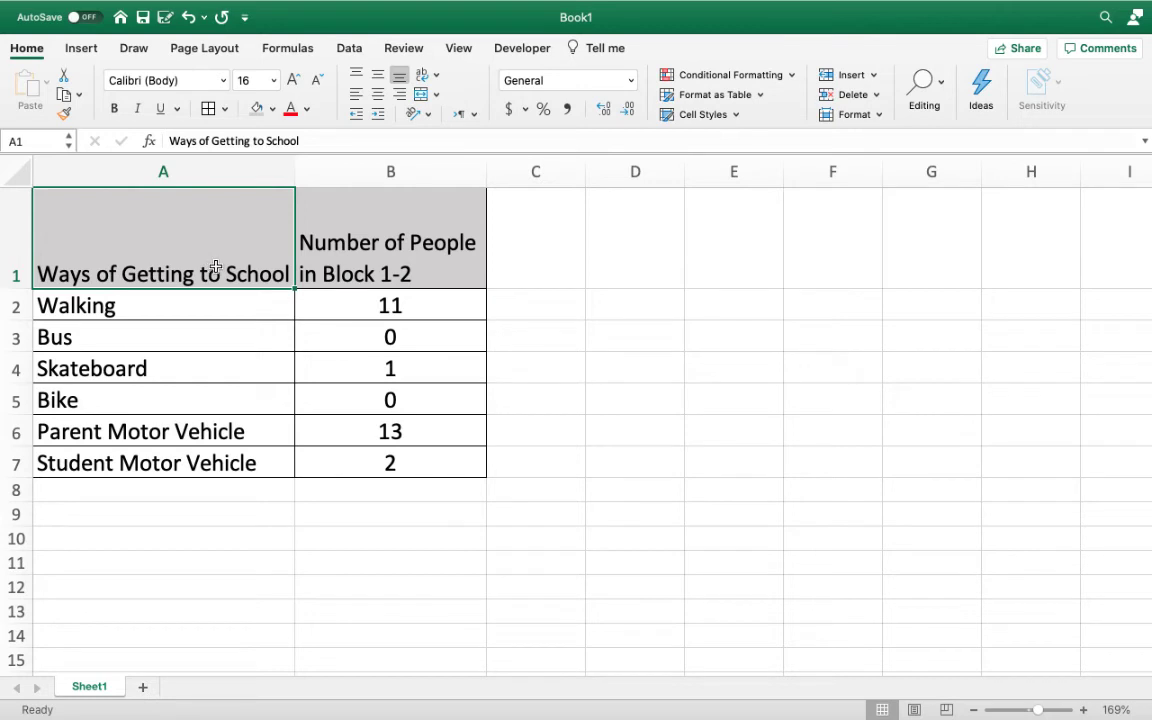
Insert a 2-D pie chart from the ways-of-getting-to-school table in A1:B7.
left_click_drag(215, 268, 374, 462)
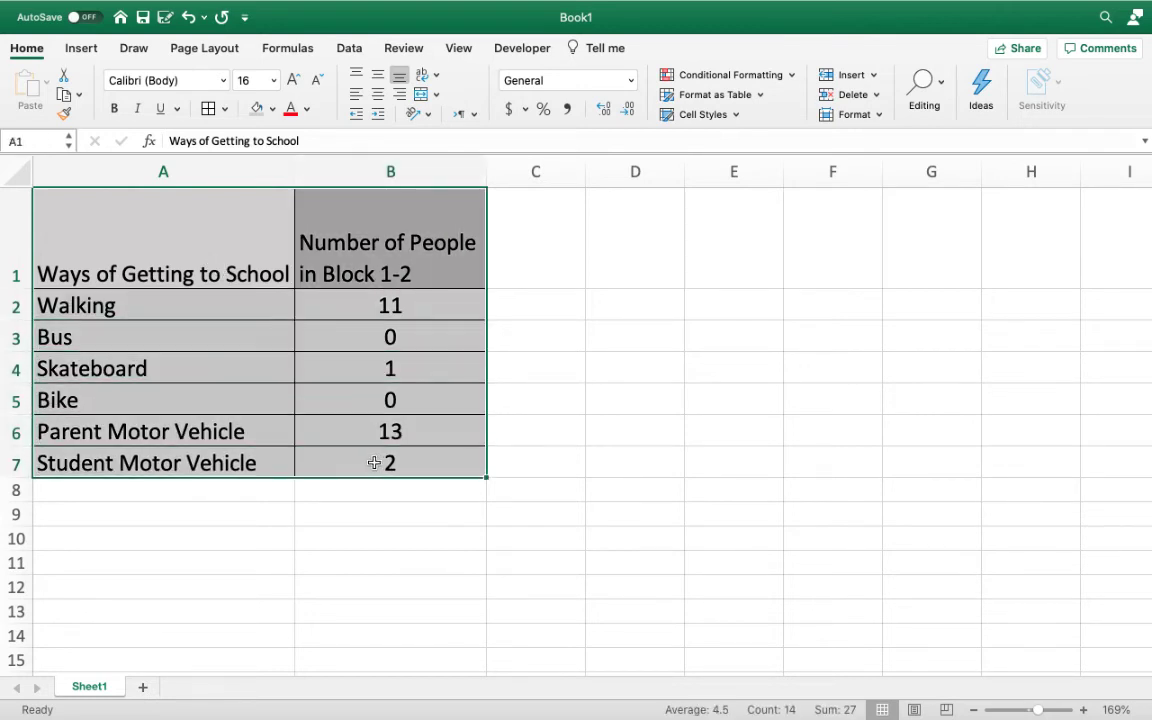
left_click(84, 52)
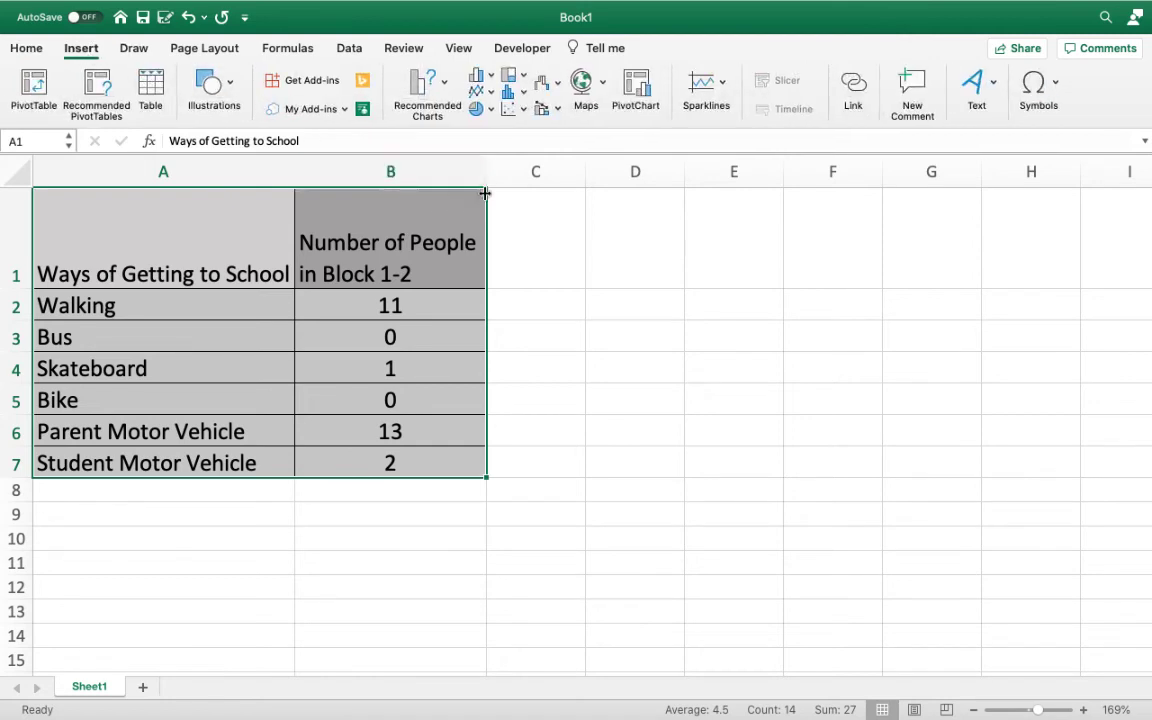
left_click(443, 90)
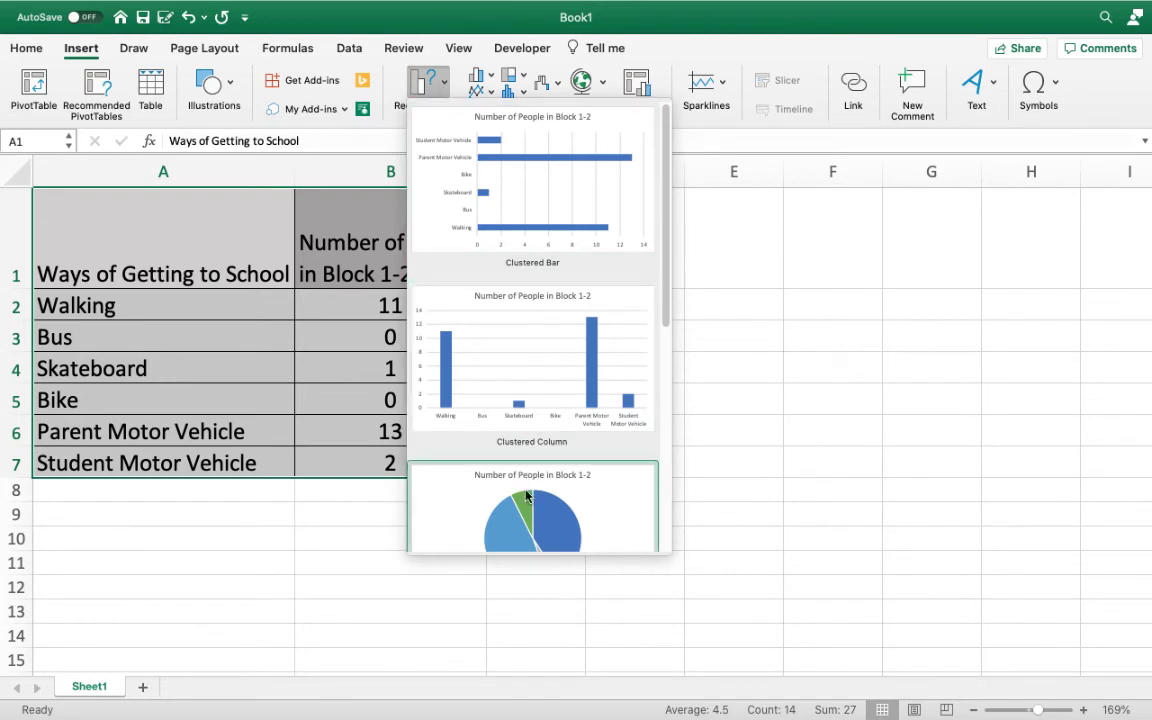
scroll(527, 495, "down", 5)
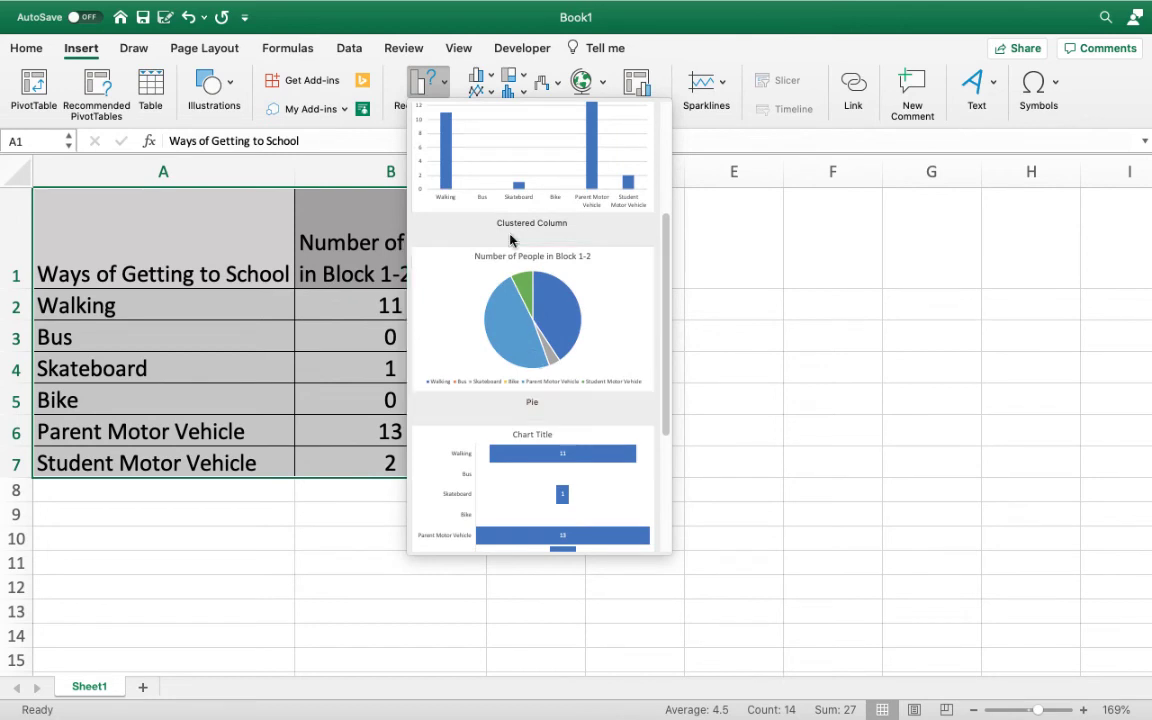
left_click(403, 80)
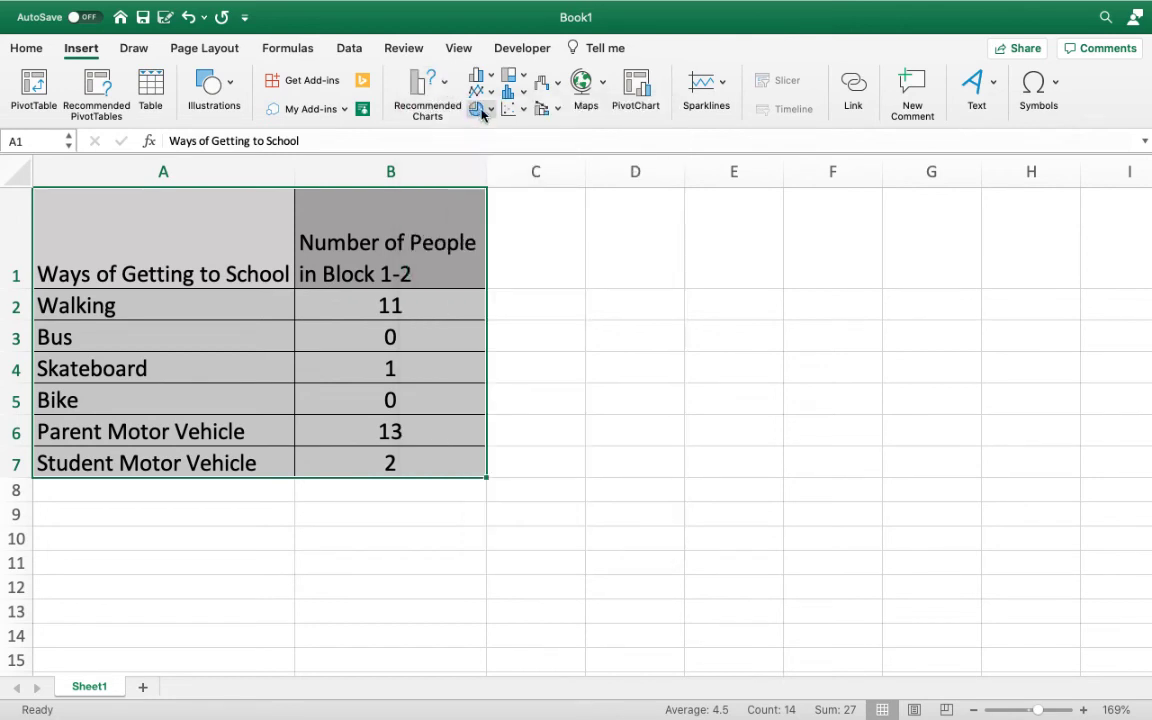
left_click(480, 112)
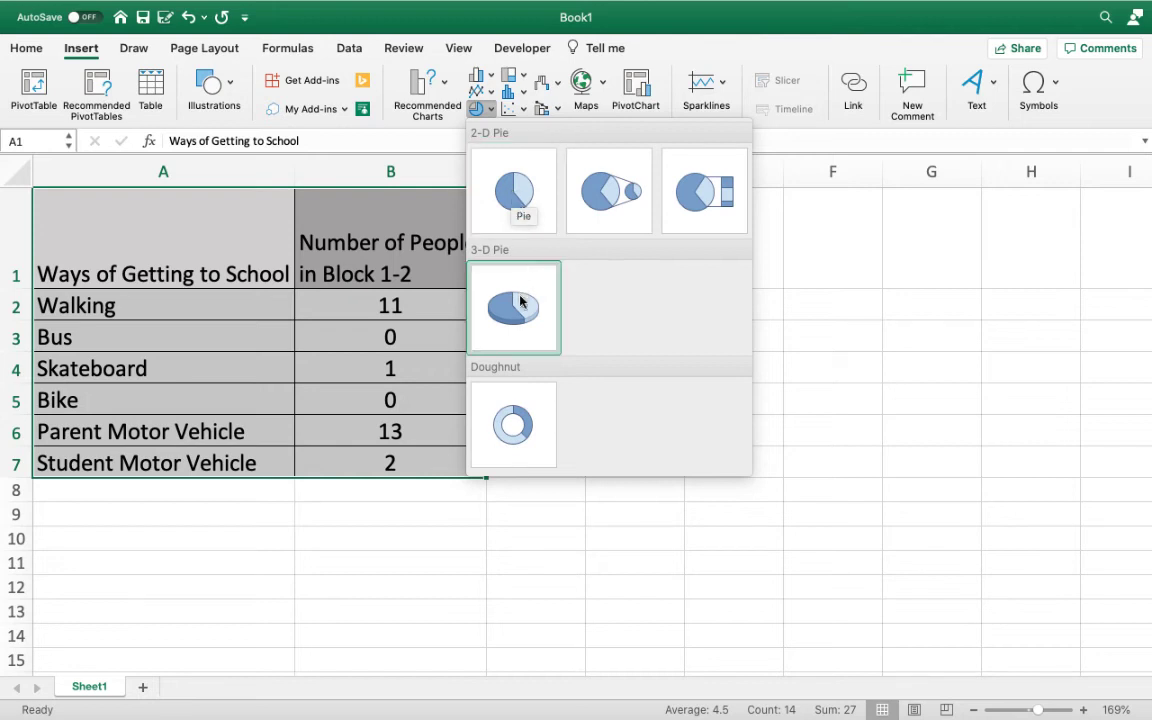
left_click(523, 210)
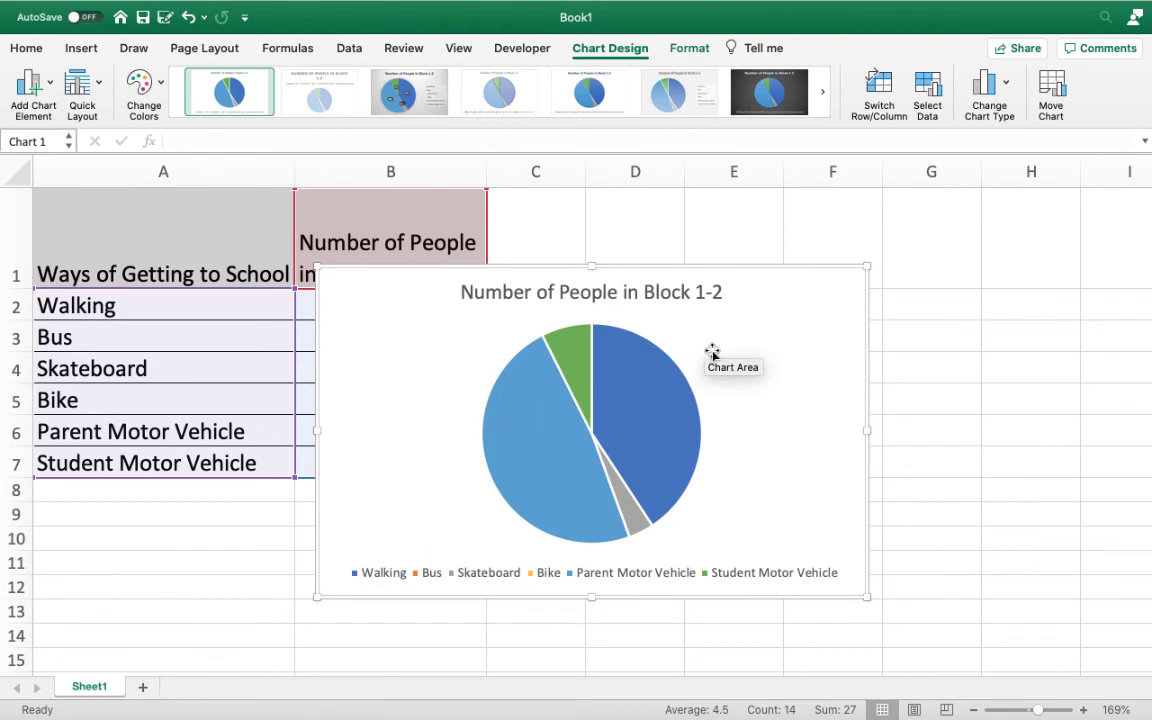
Set the chart title to "How [teacher's name]'s 1-2 Maths 8 Students Get to School (Walnut Grove Secondary School, 2019-2020)".
left_click(603, 292)
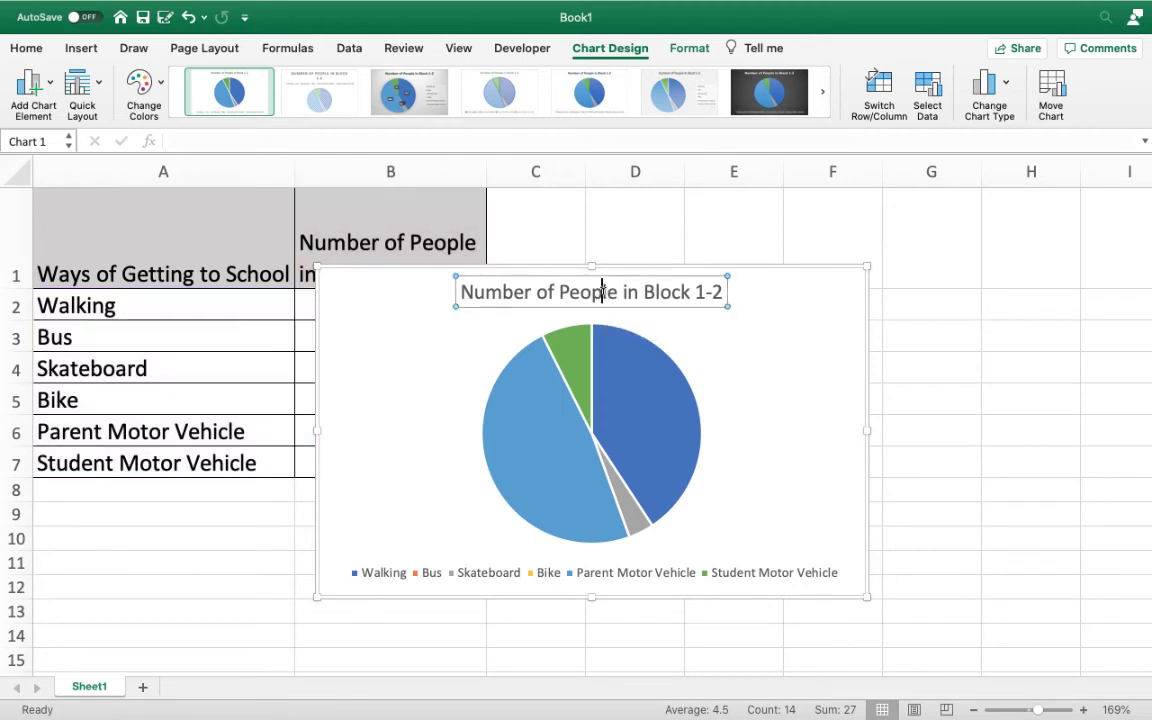
triple_click(603, 293)
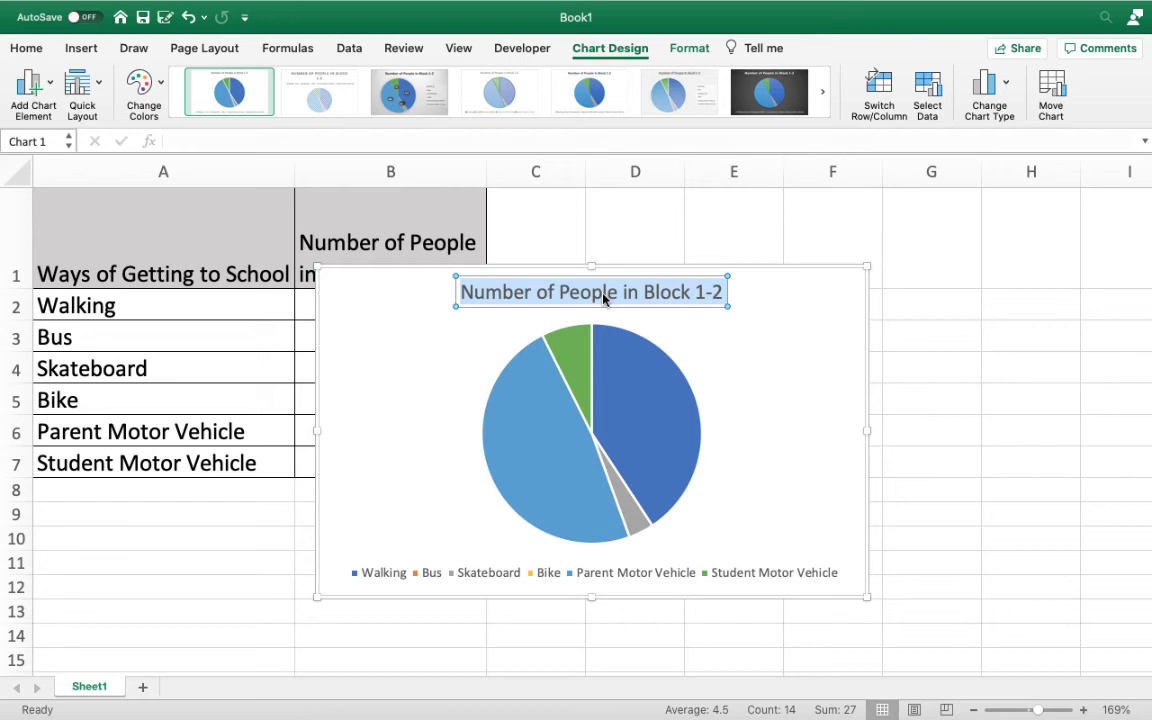
type("How")
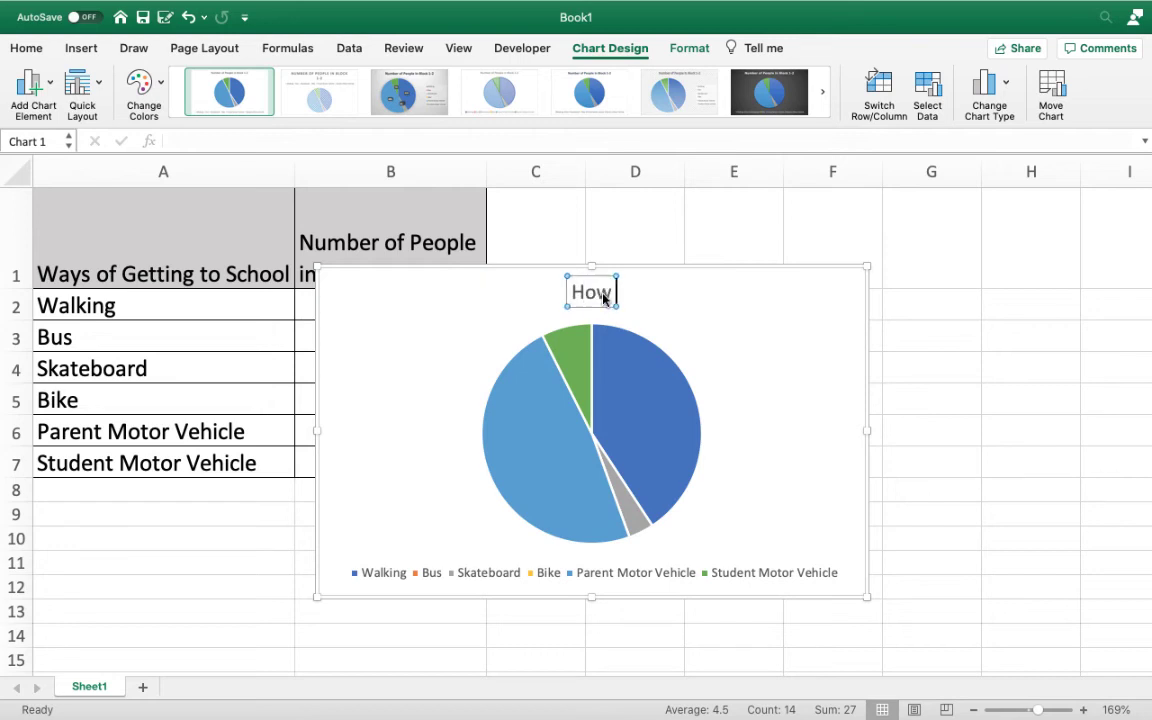
type(" Mr. Mille")
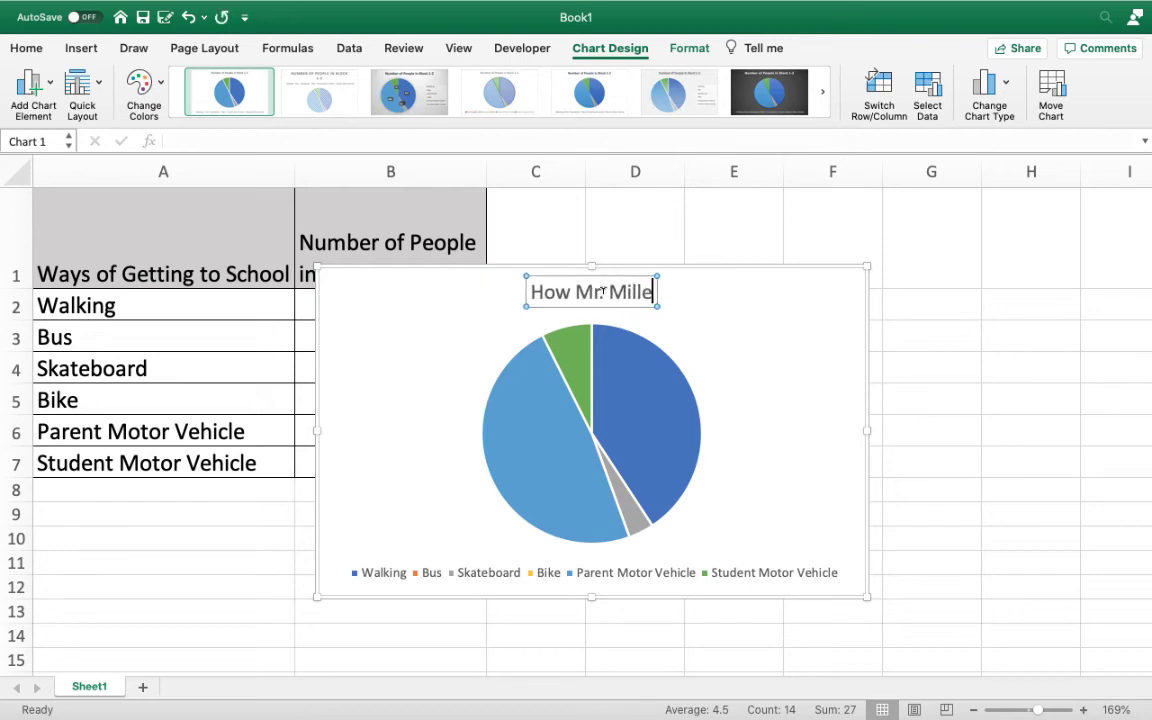
type("r's 1-2")
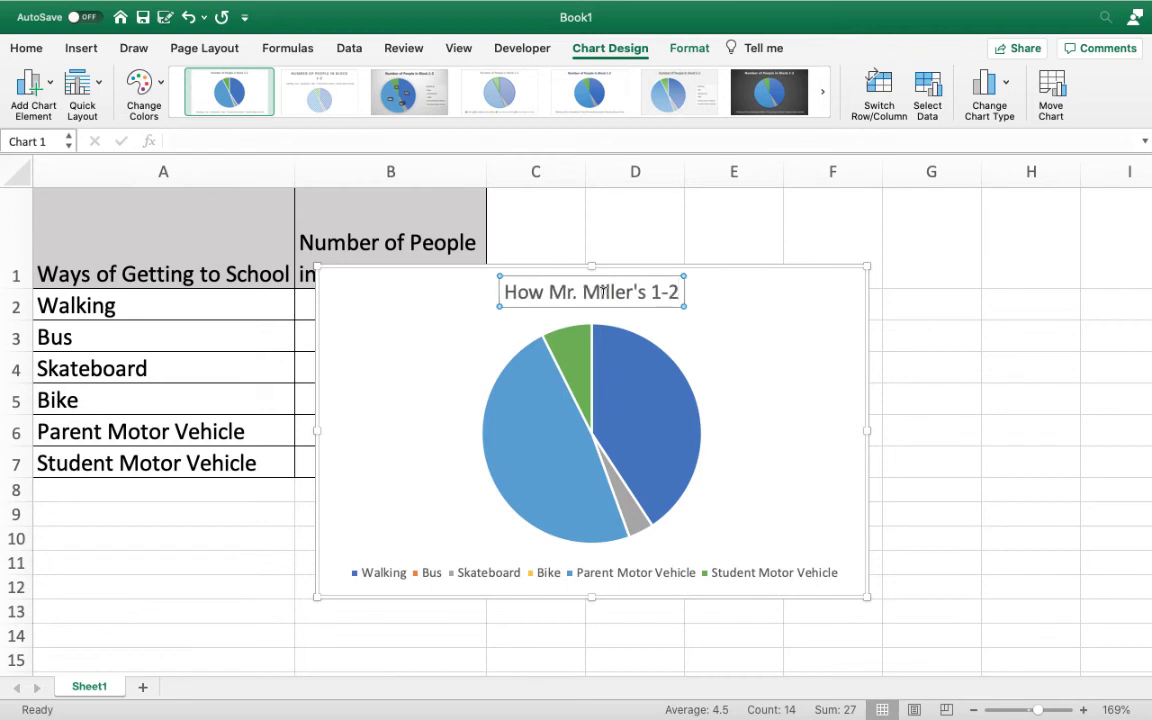
type(" Maths")
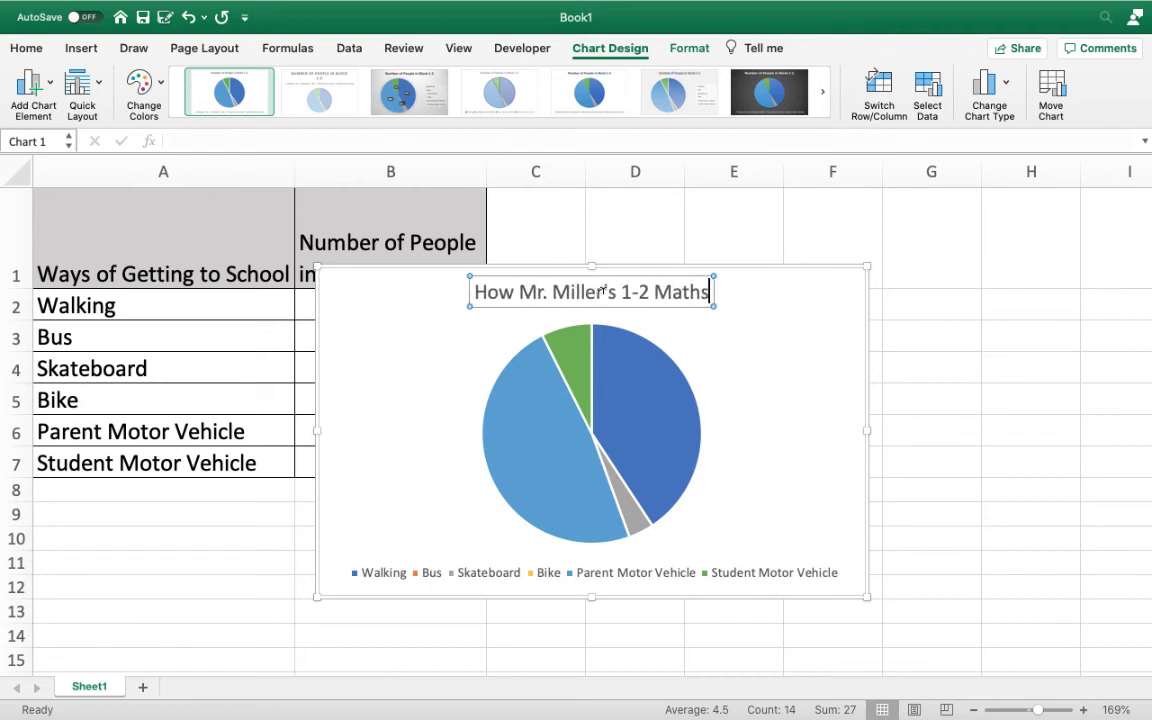
type(" 8 Students")
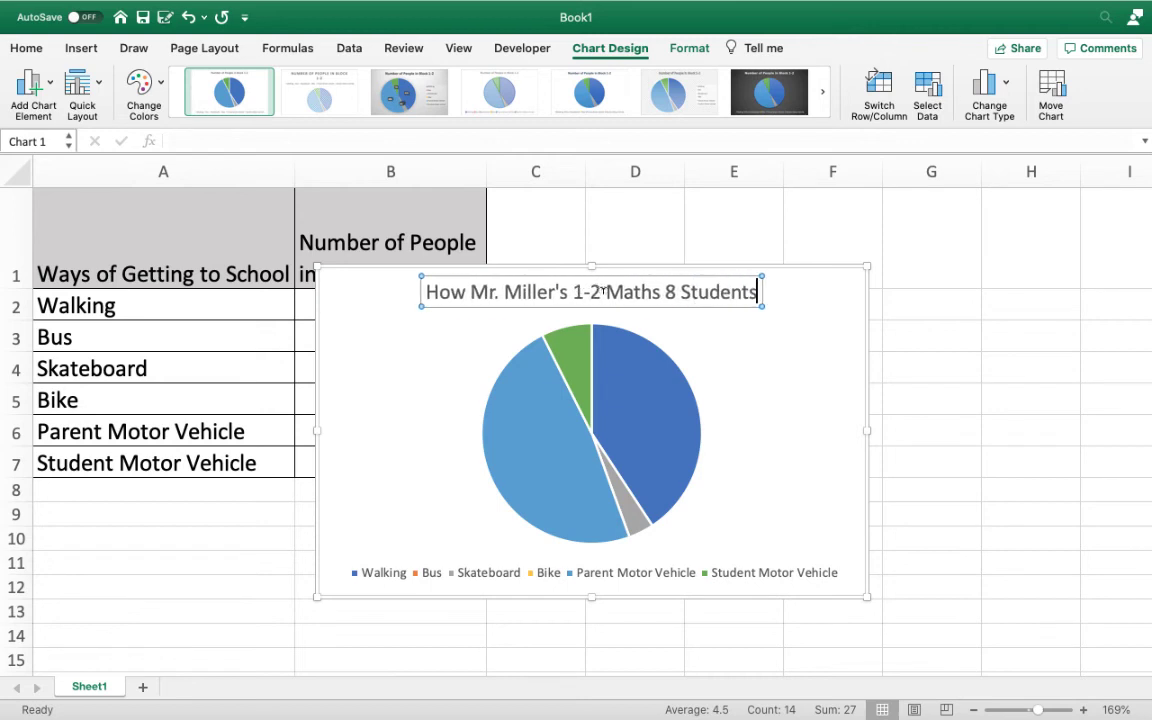
type(" Get to Sch")
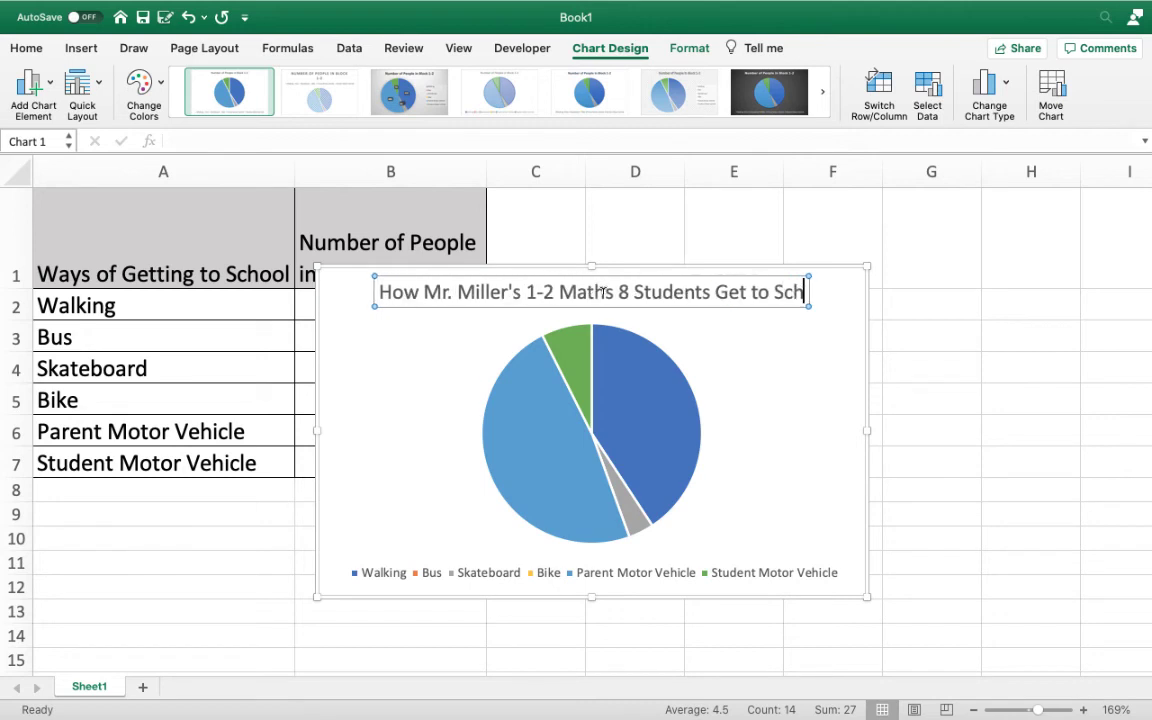
type("ool (")
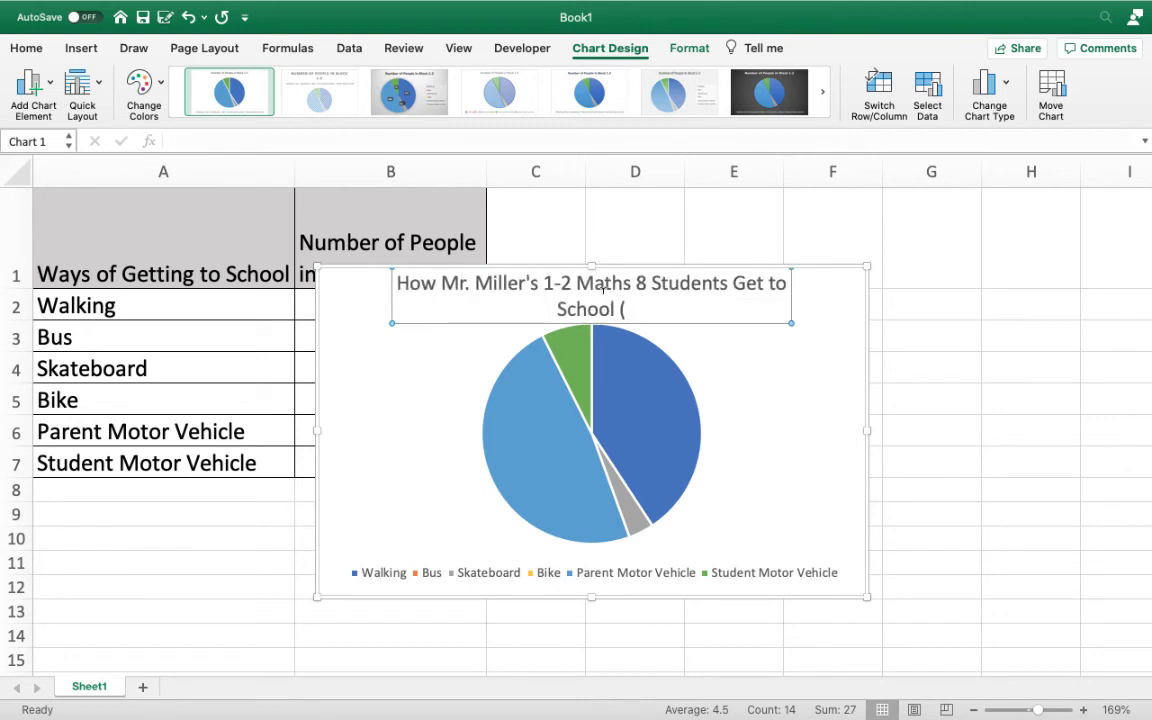
type("Walnu")
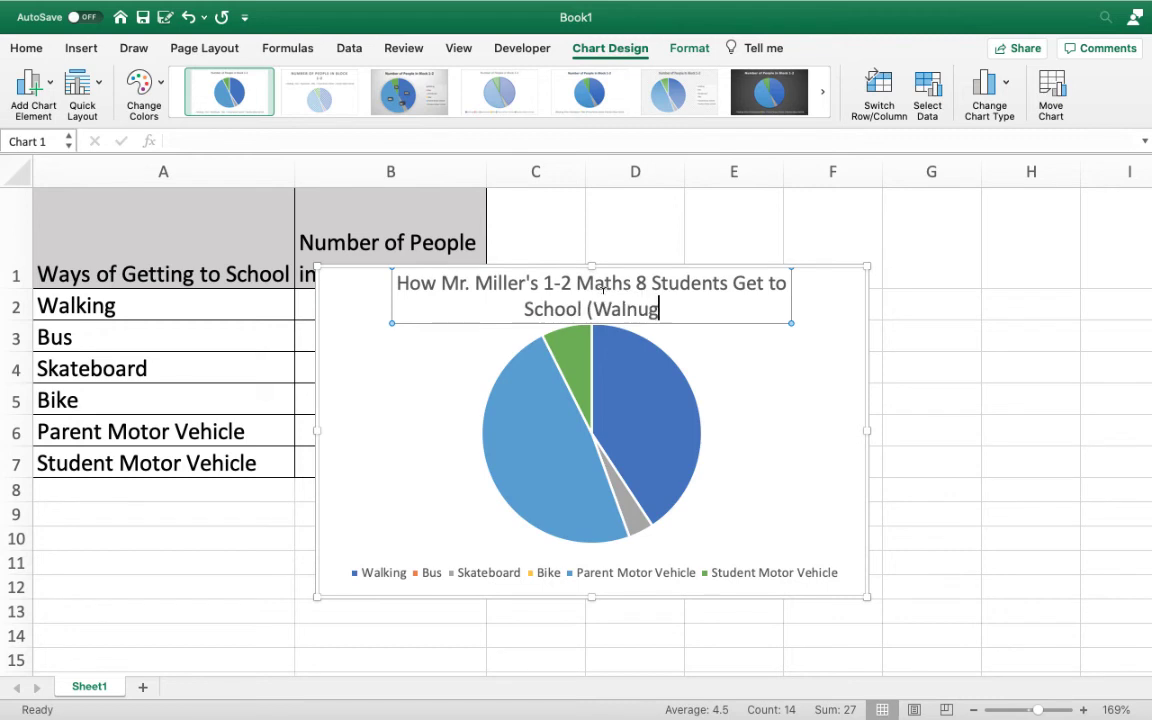
type("t")
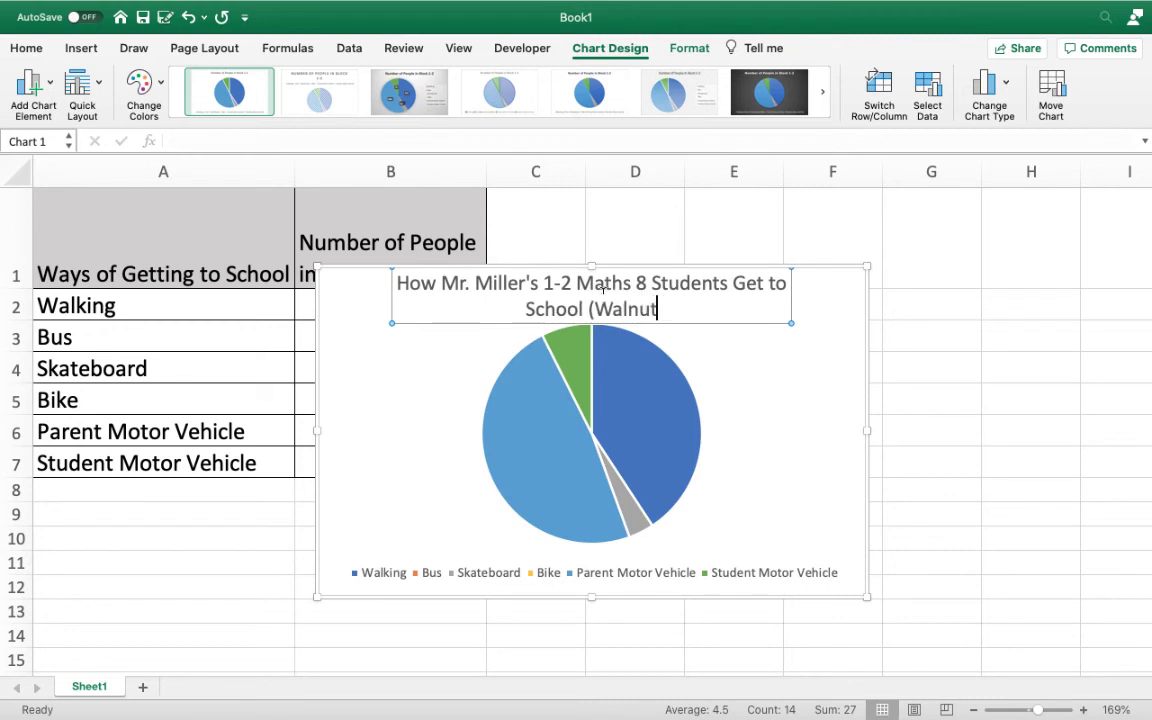
type(" Grove ")
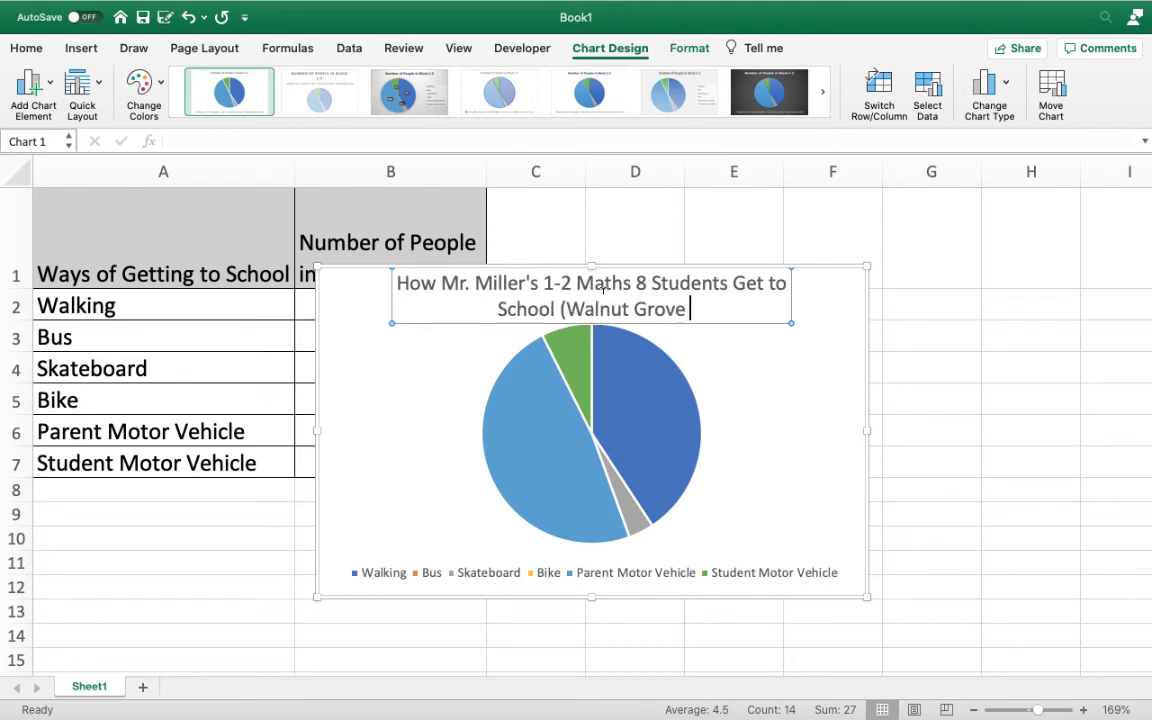
type("Secondary S")
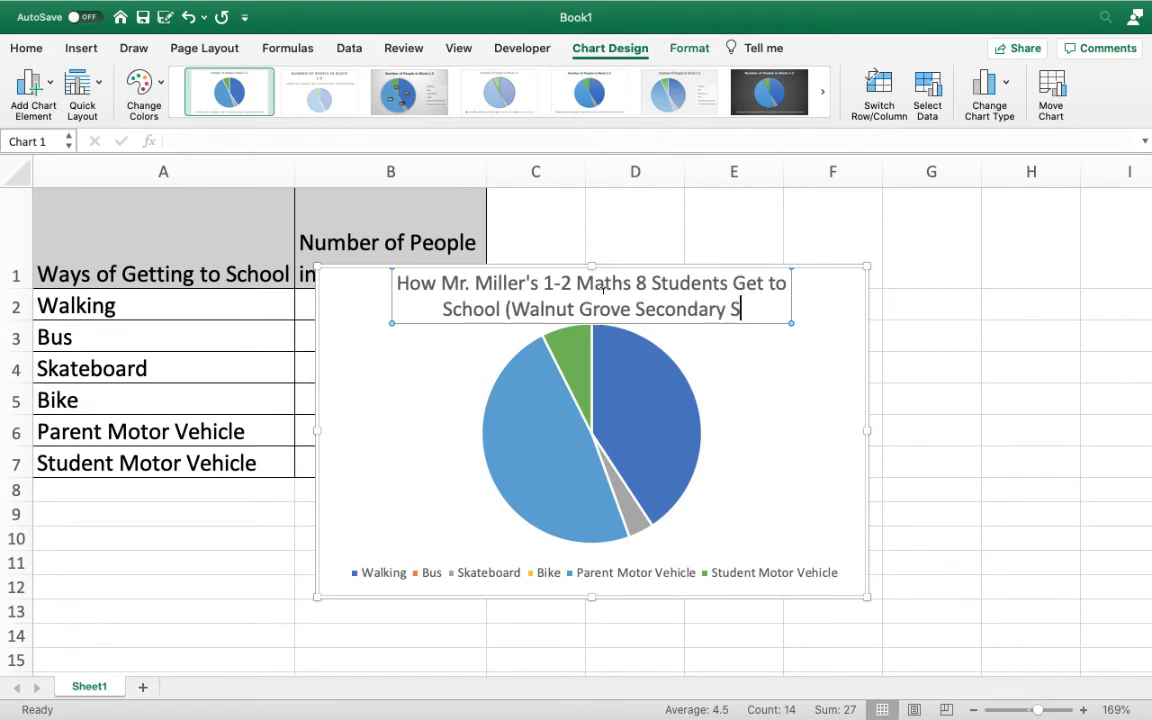
type("chool, 2019-2020")
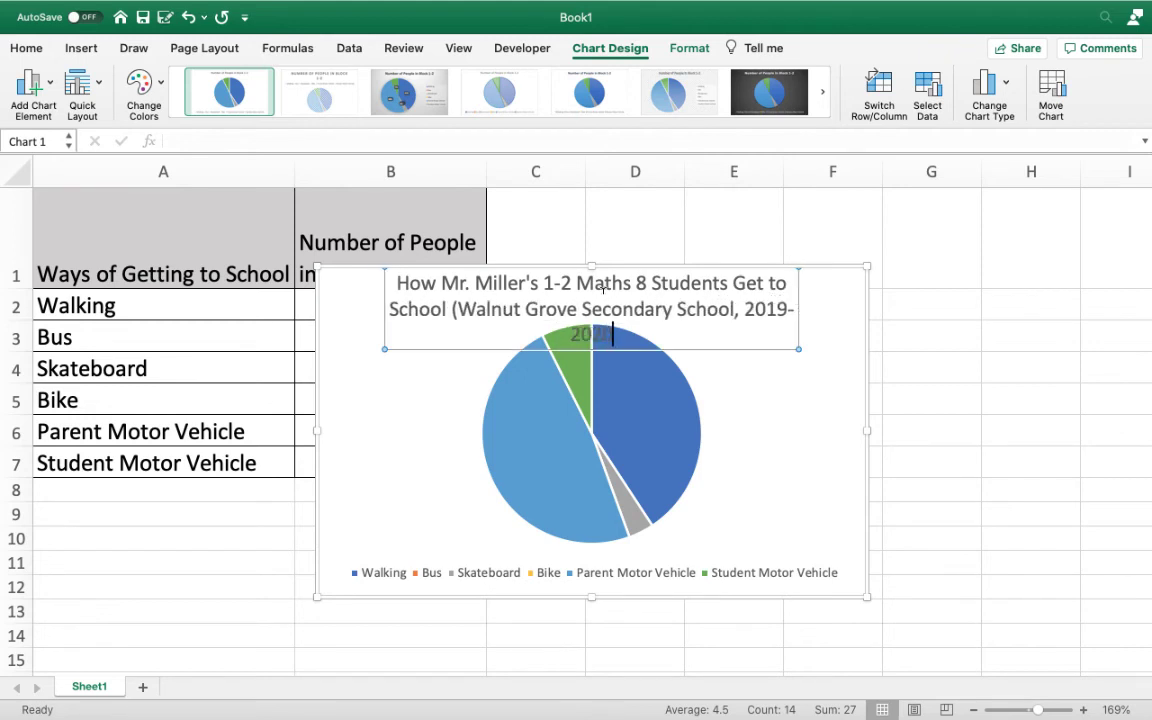
type(")")
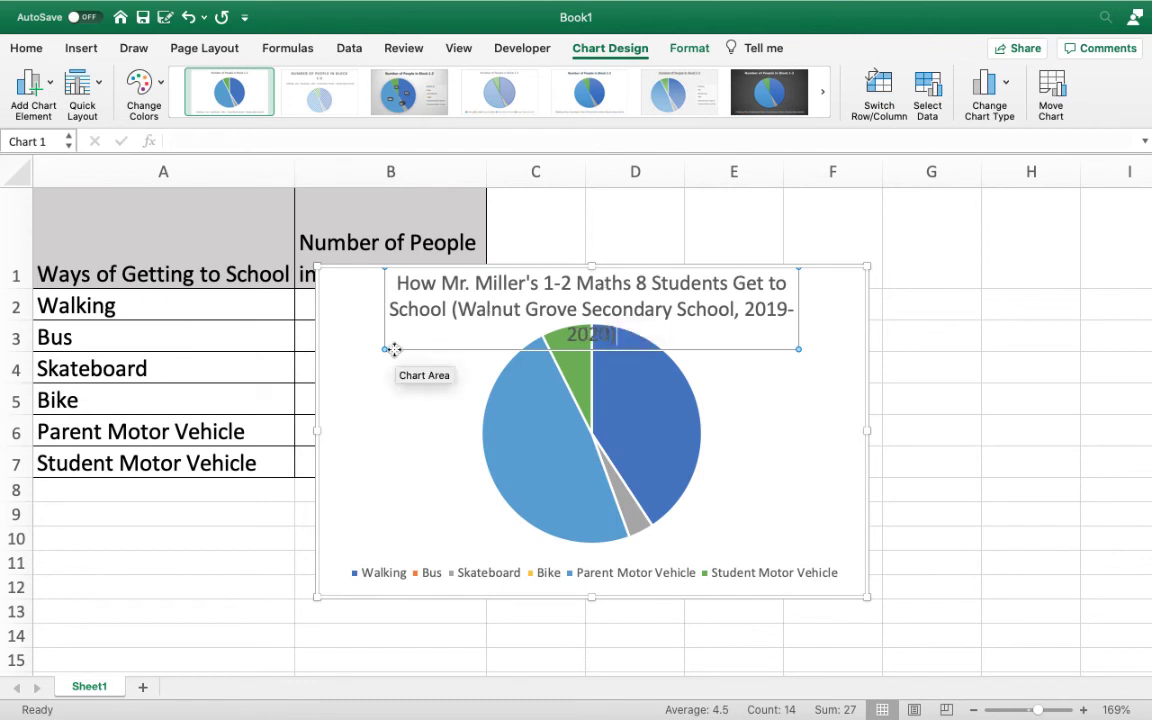
key("Escape")
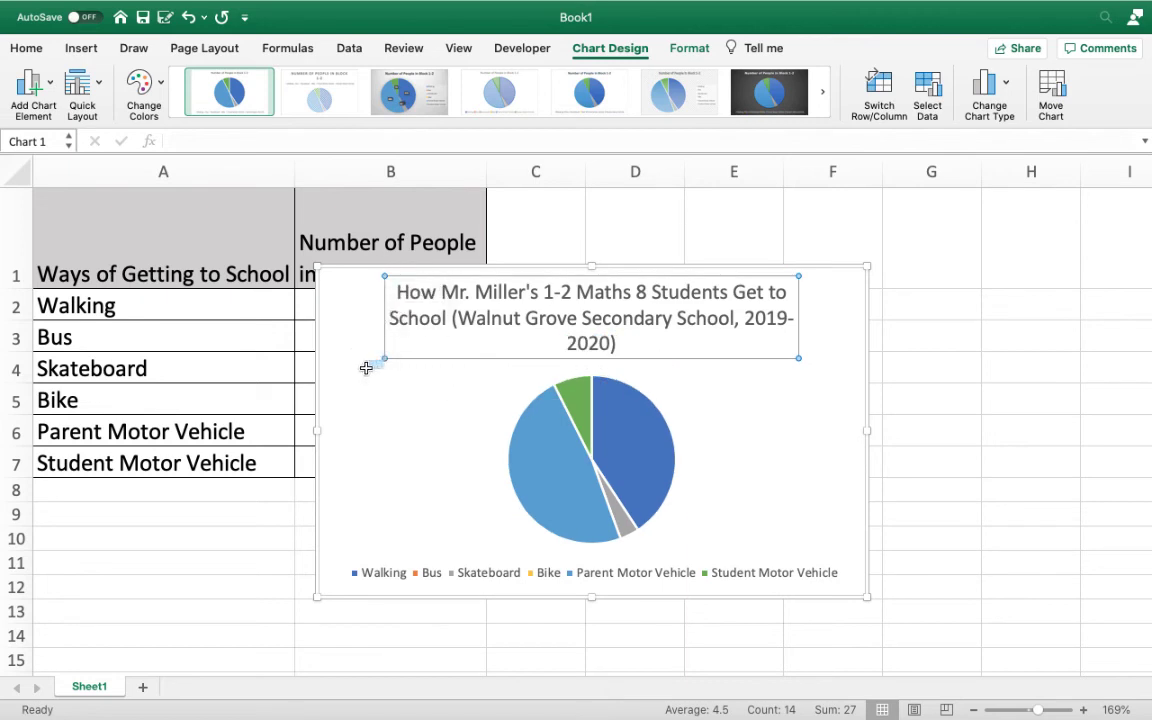
Set the font size of the whole chart title to 13.
left_click(388, 362)
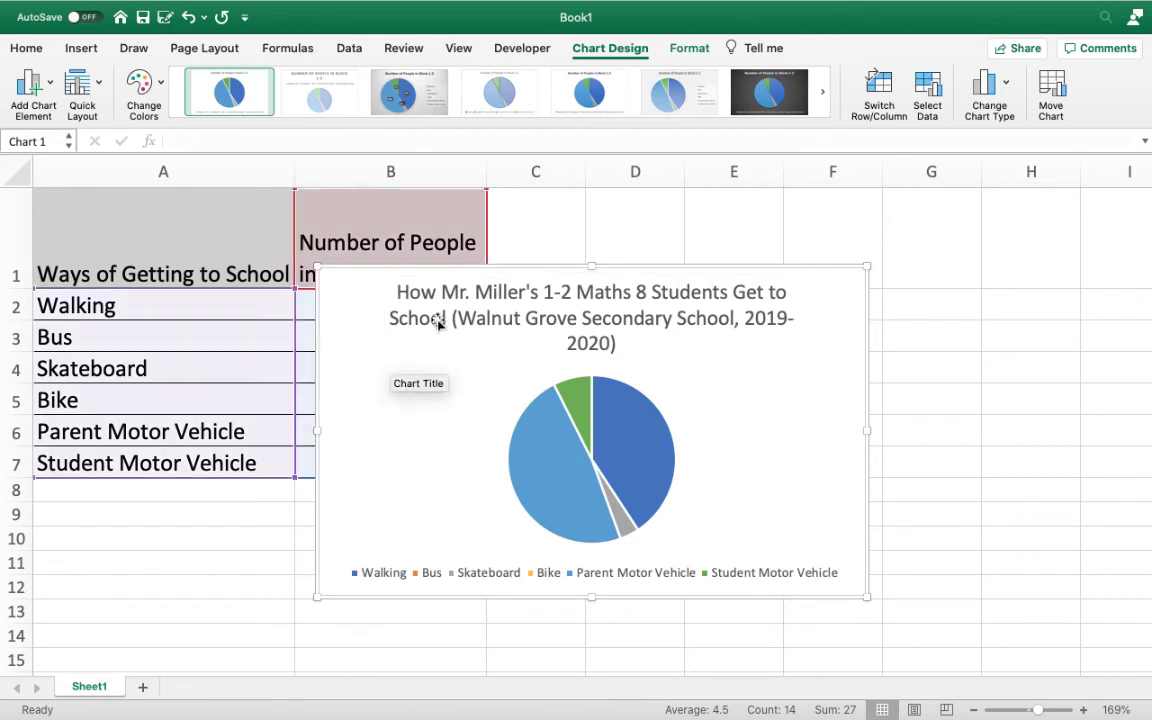
left_click(388, 296)
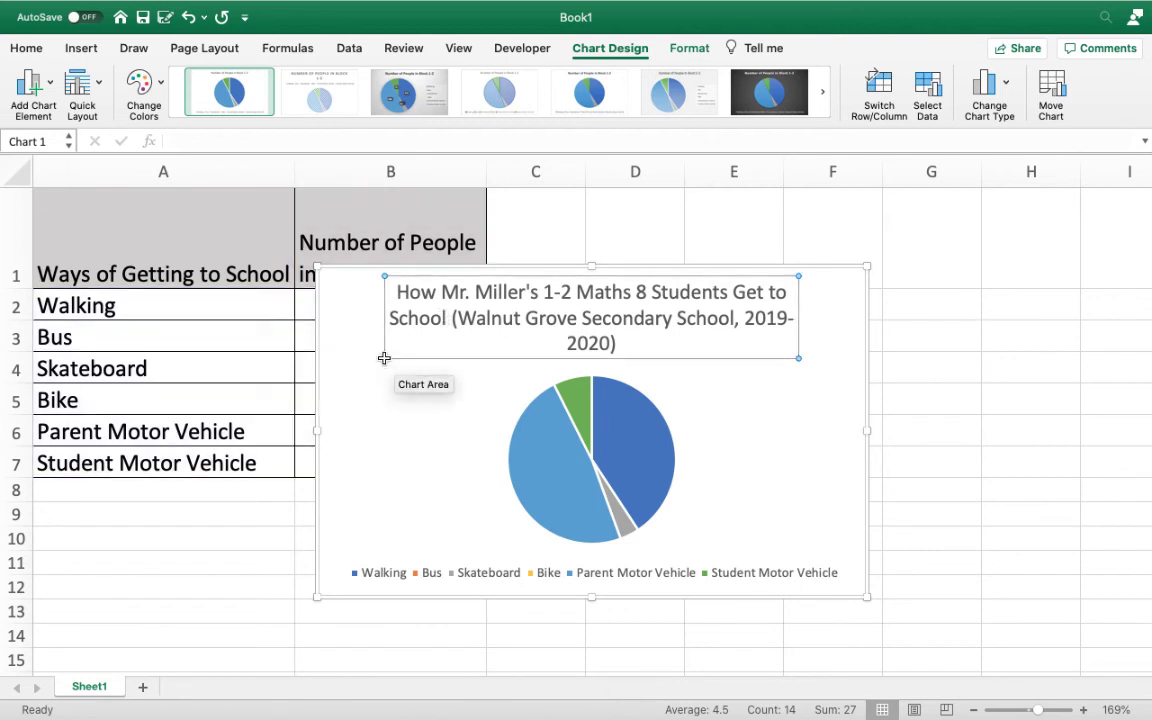
left_click(685, 343)
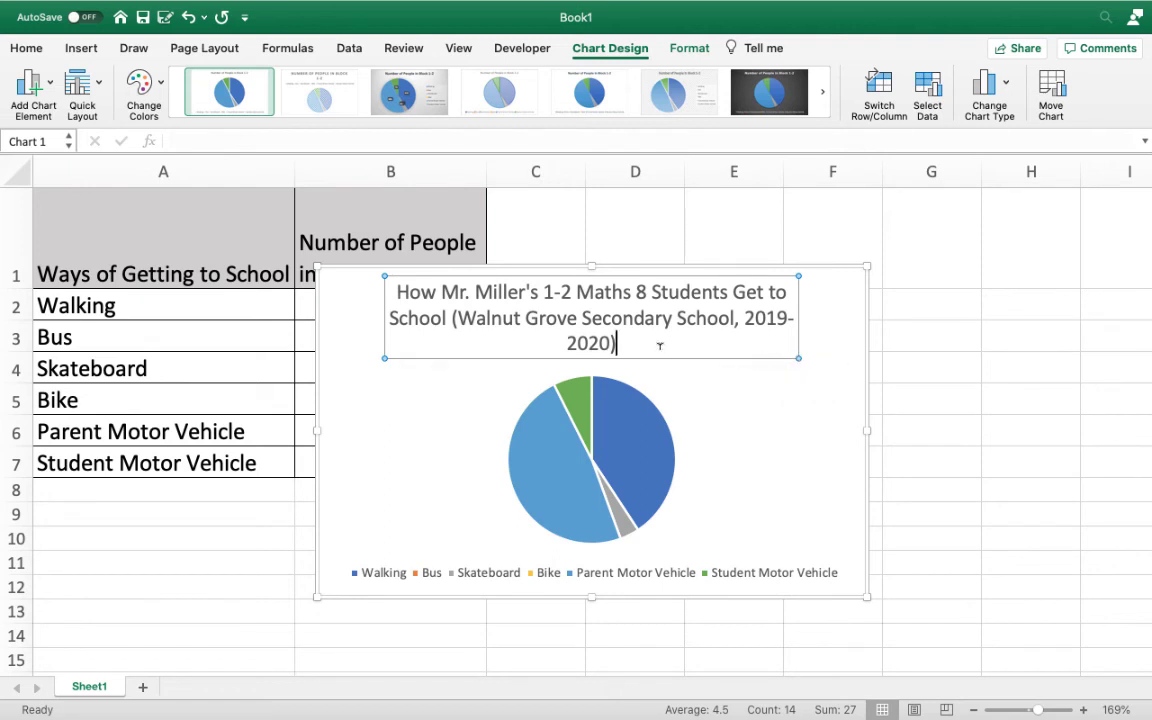
triple_click(587, 317)
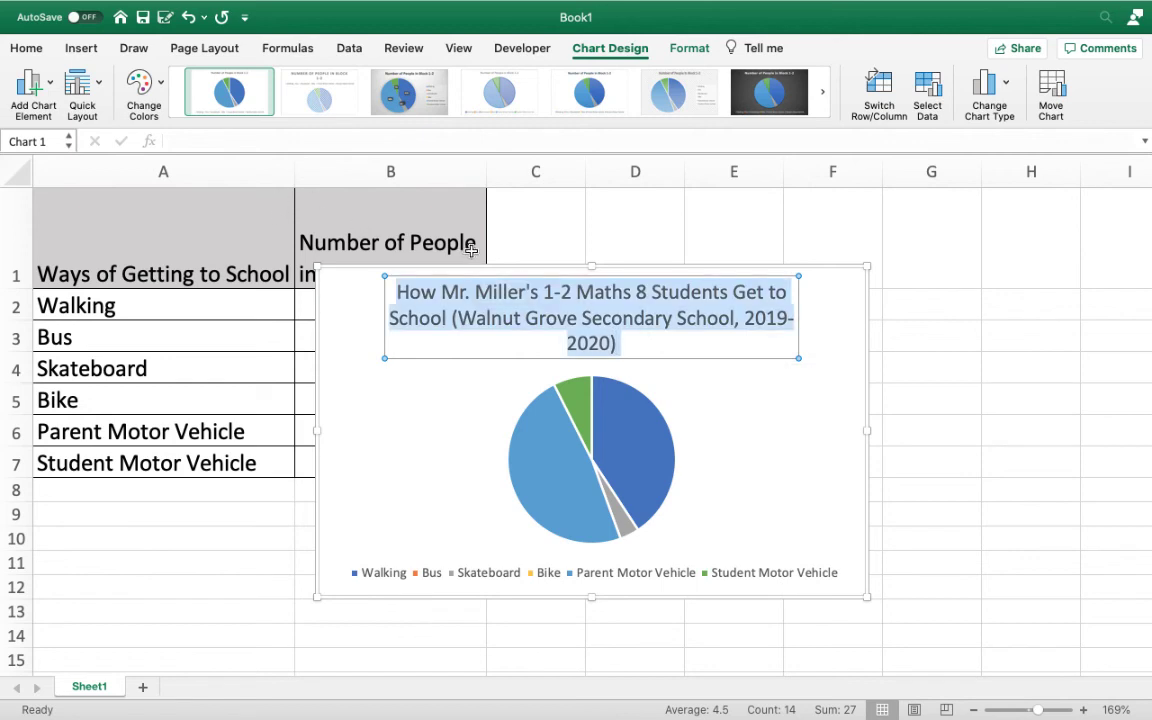
right_click(722, 315)
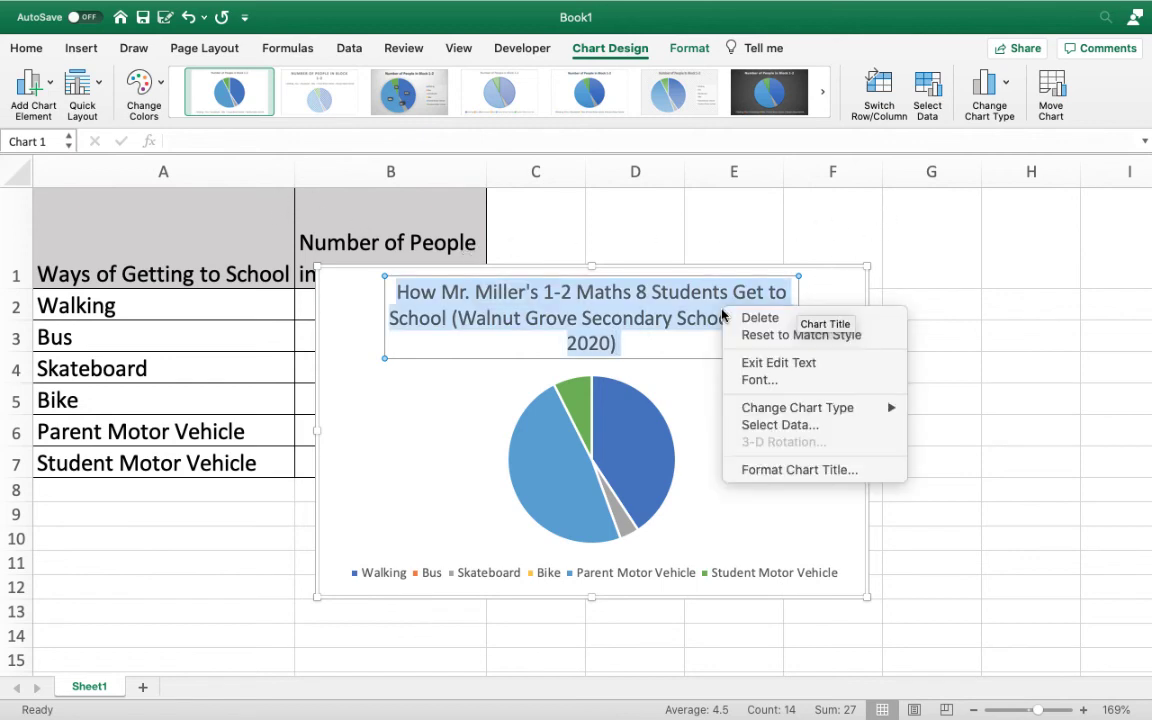
left_click(755, 381)
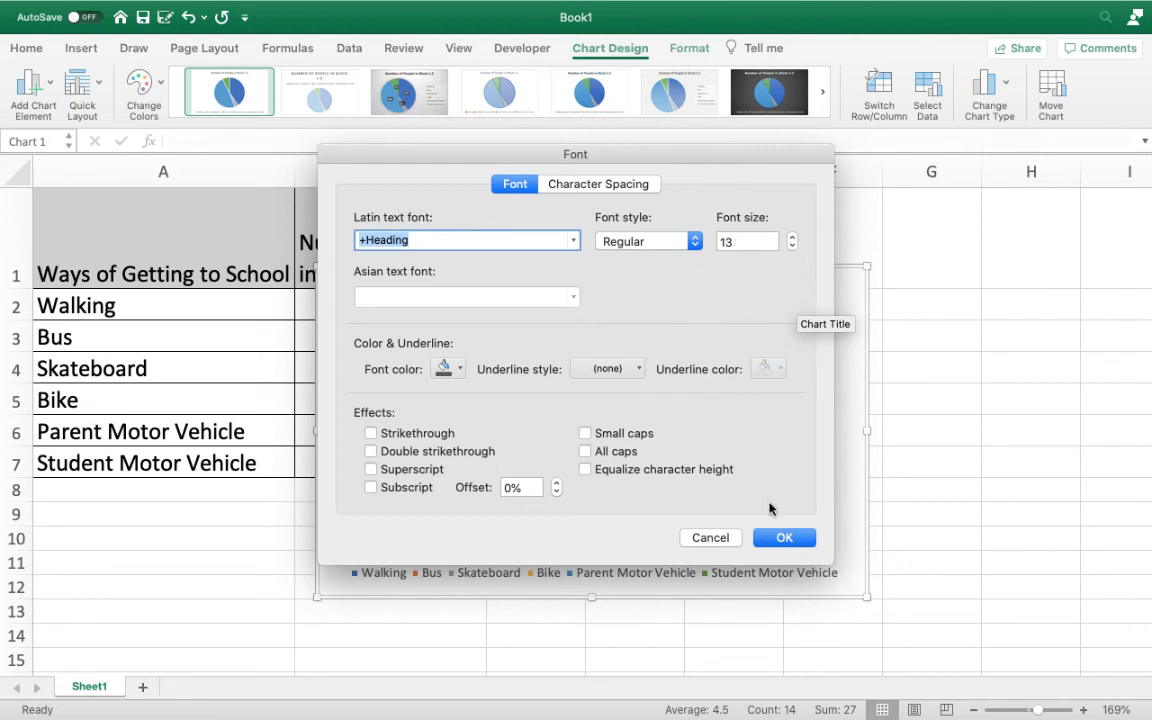
left_click(785, 538)
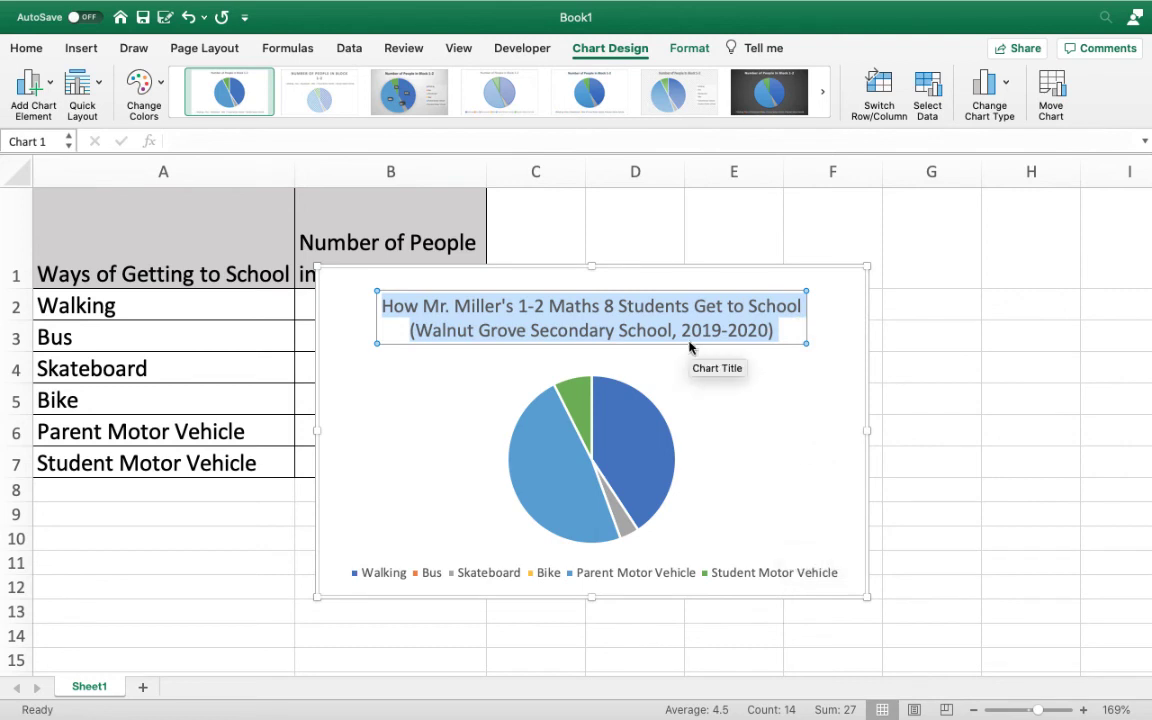
Enlarge the pie chart by stretching it up to row 1, down to row 15 and across to the end of column G.
left_click_drag(593, 268, 597, 188)
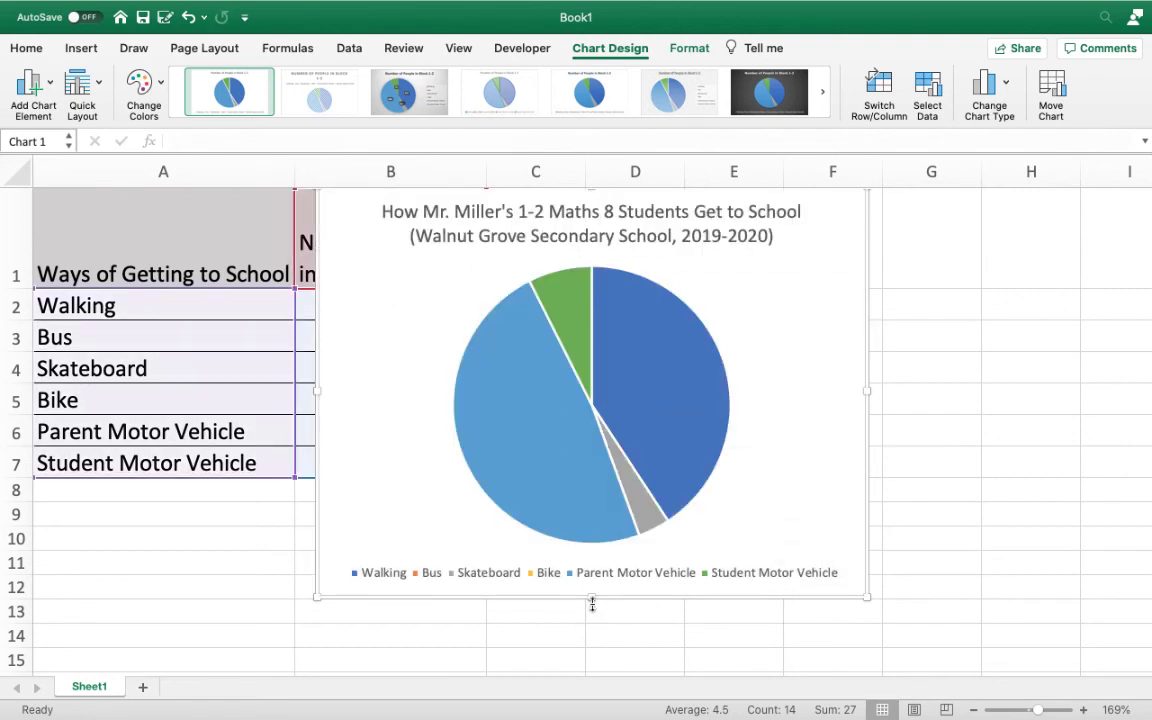
left_click_drag(591, 597, 592, 665)
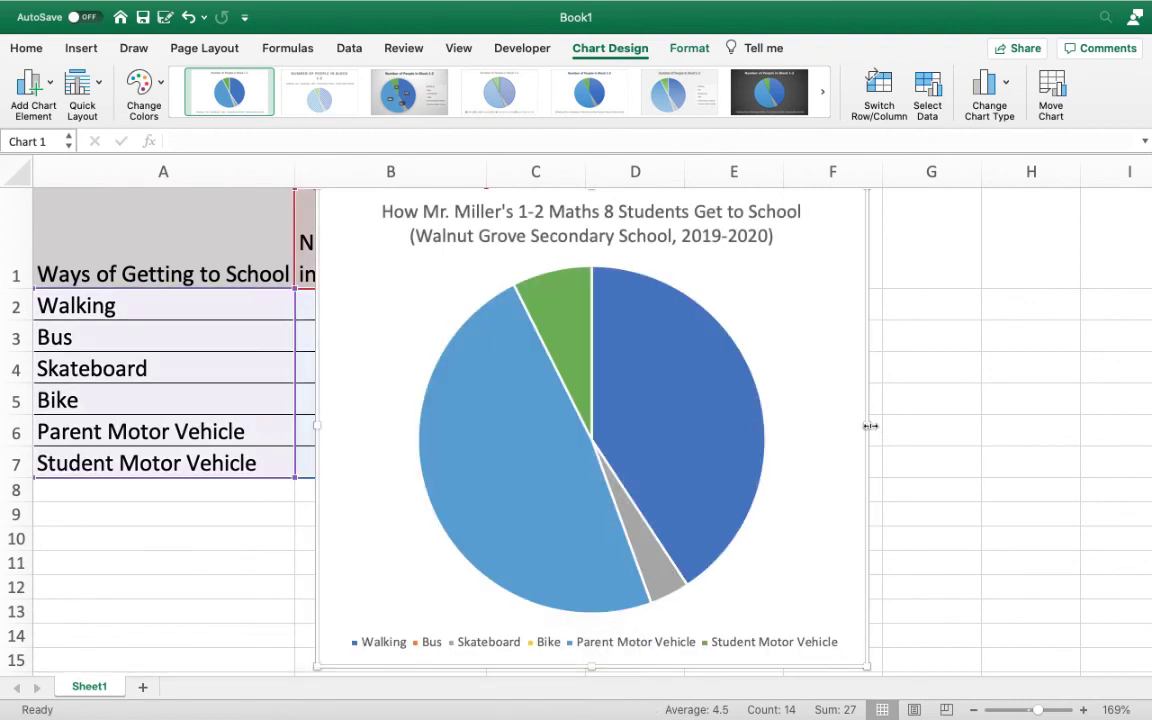
left_click_drag(870, 427, 975, 424)
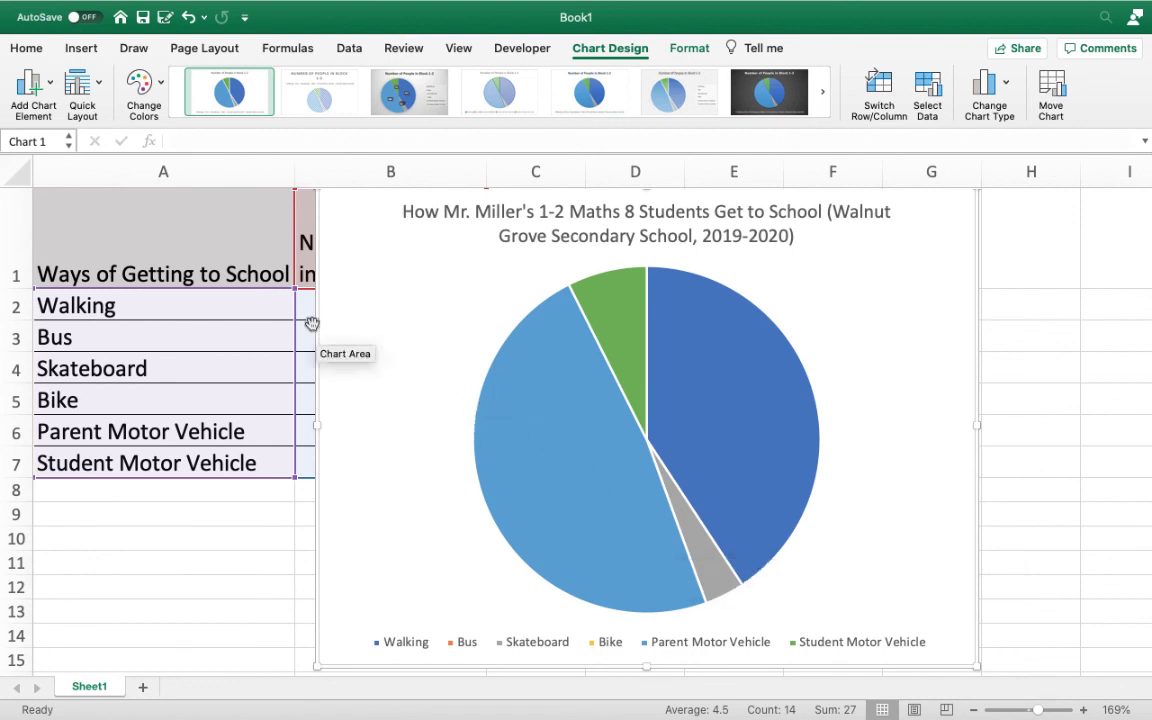
left_click(49, 101)
mouse_move(51, 118)
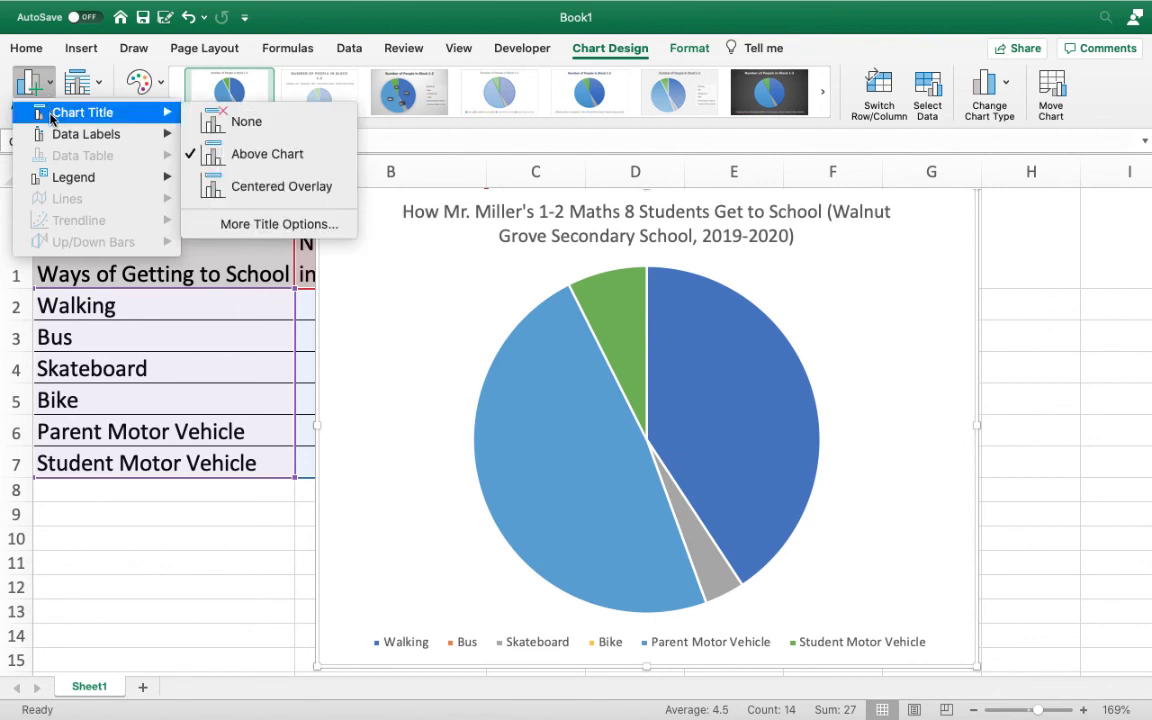
mouse_move(62, 139)
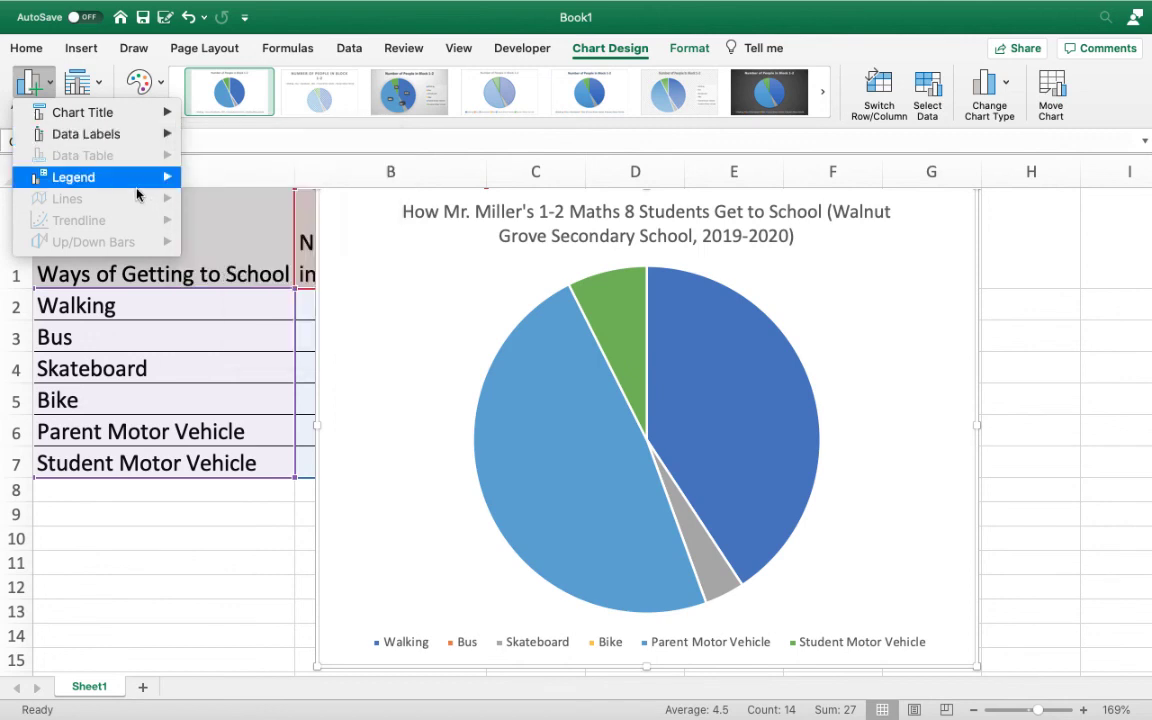
mouse_move(133, 182)
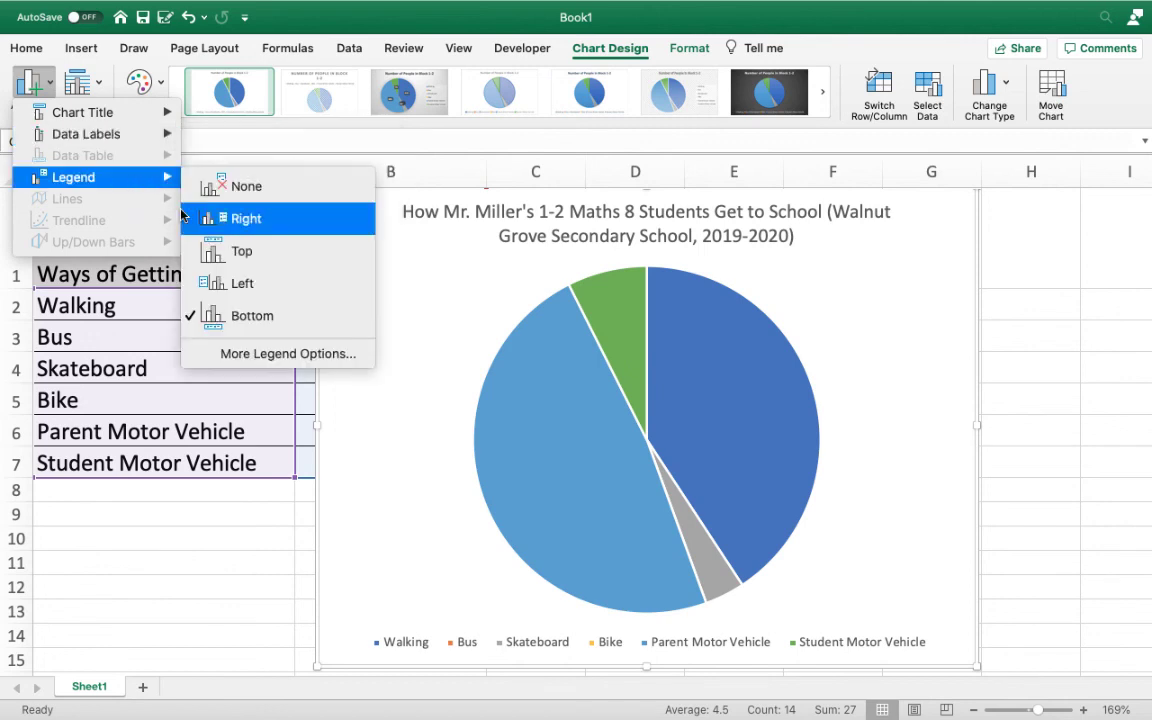
mouse_move(103, 135)
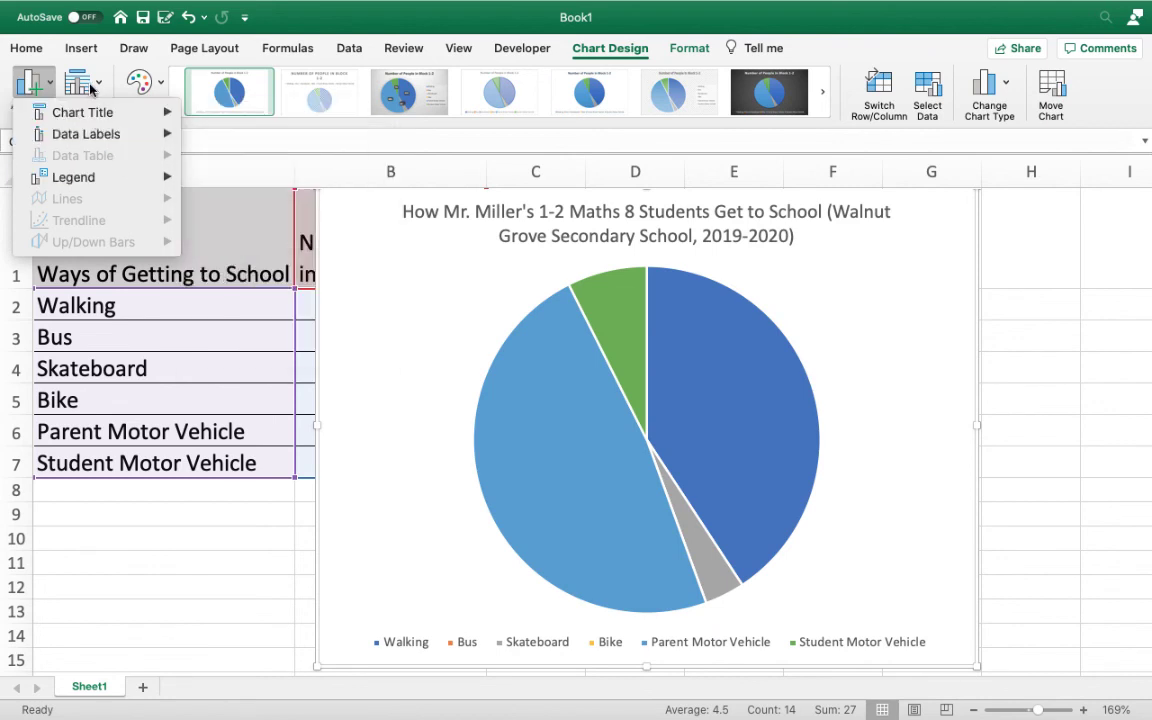
Apply the first quick layout to the pie chart, labelling slices with category names and percentages and removing the legend.
left_click(90, 87)
left_click(90, 87)
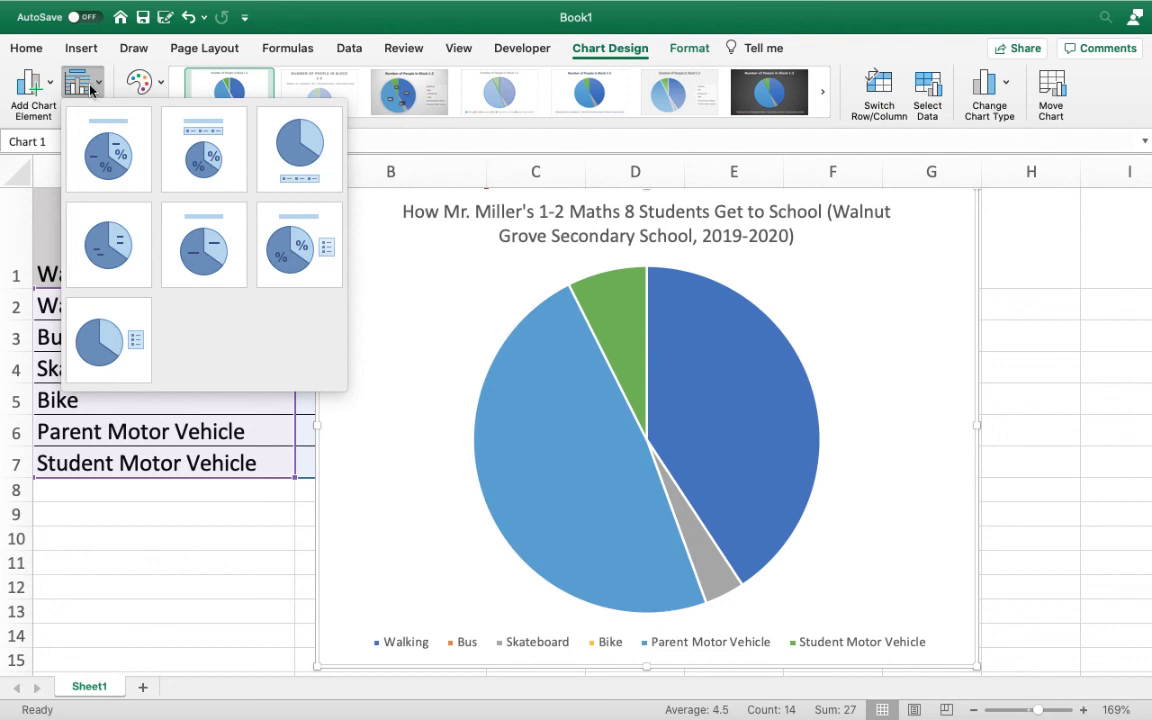
left_click(121, 161)
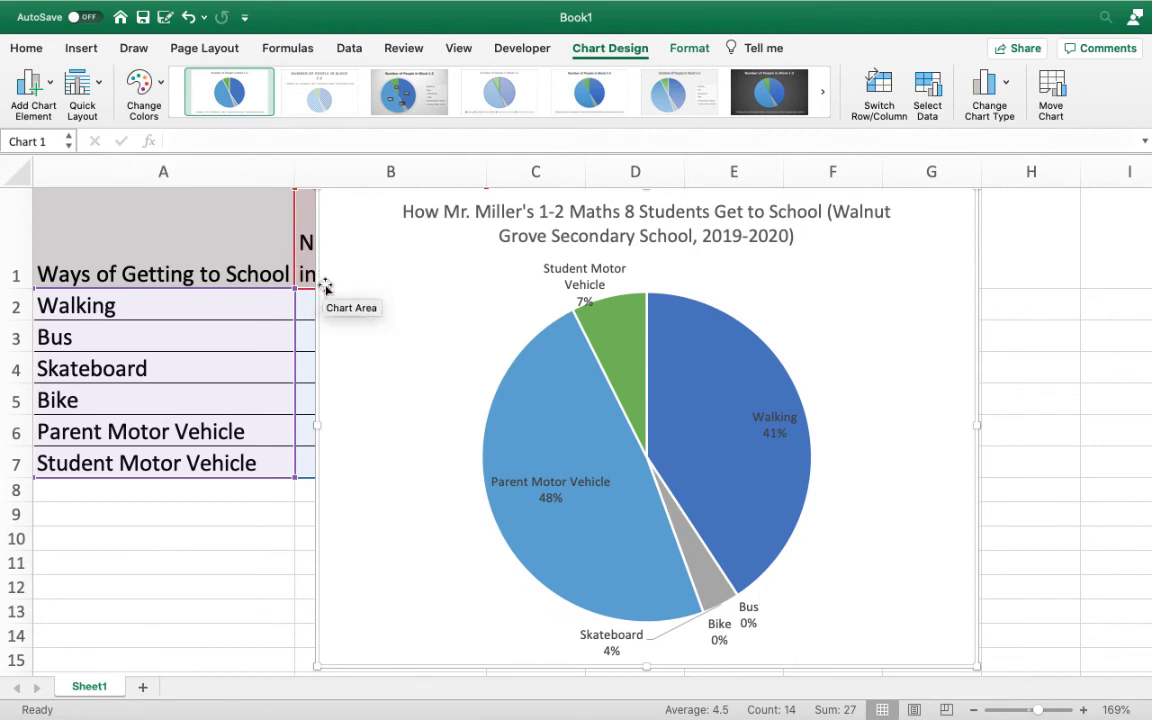
Delete the Bus and Bike data labels from the pie chart.
mouse_move(615, 336)
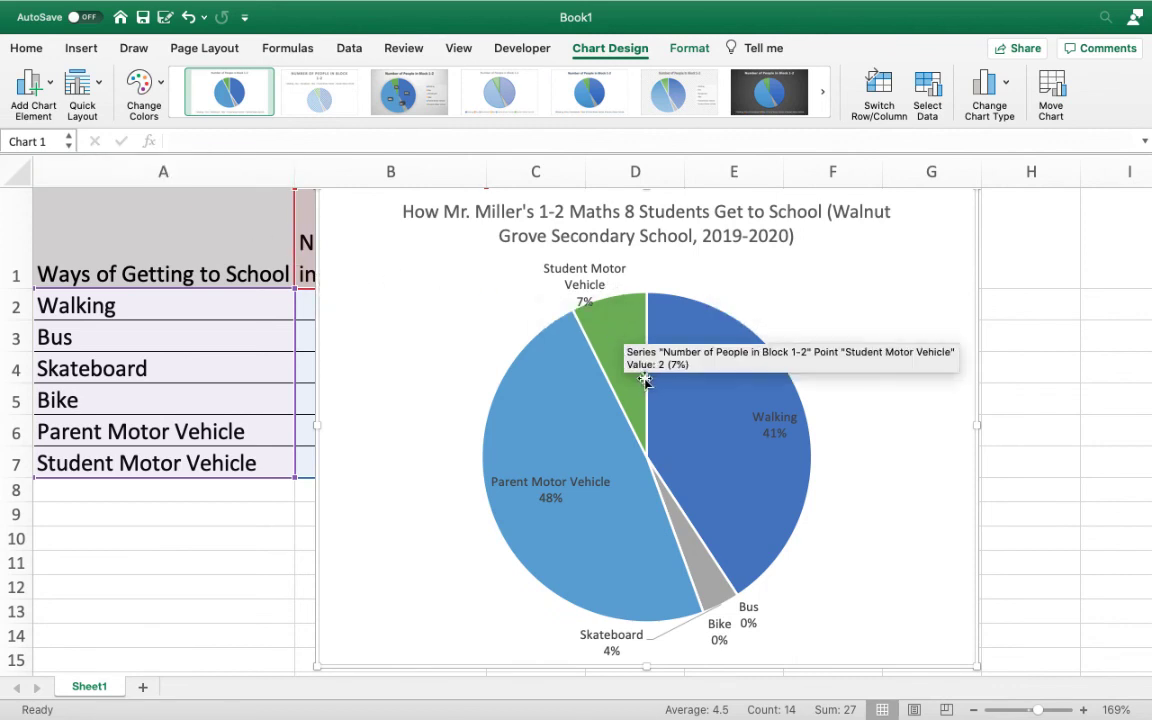
mouse_move(652, 388)
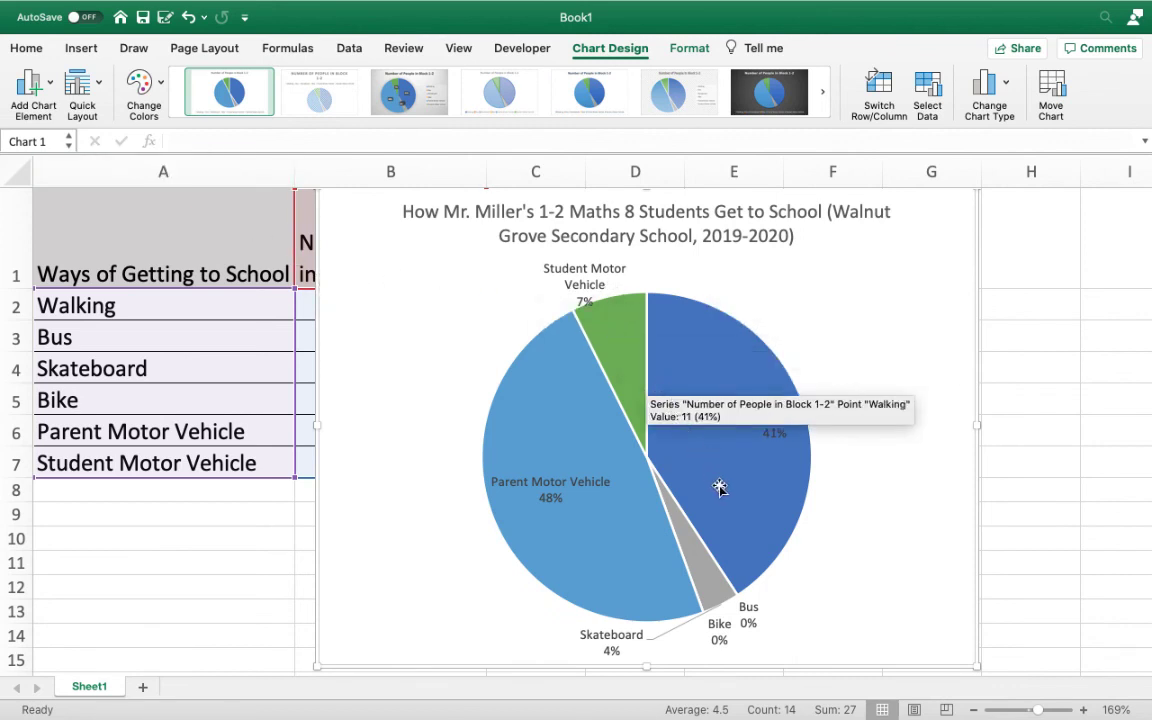
left_click(755, 623)
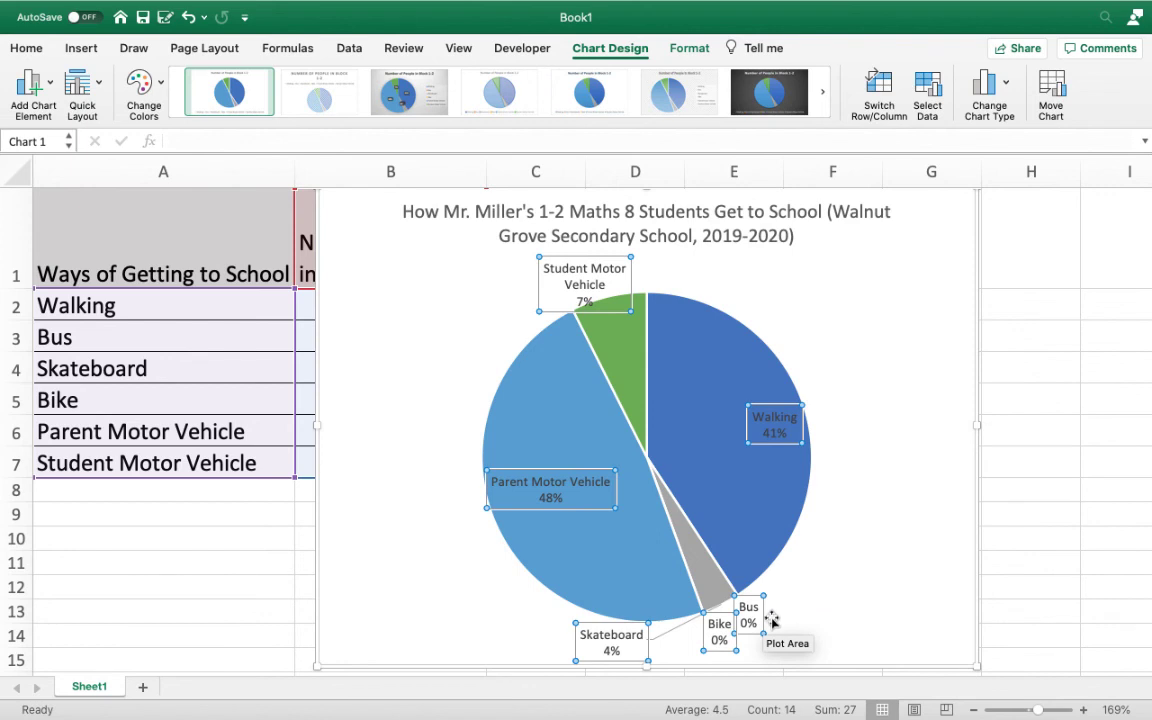
left_click(751, 609)
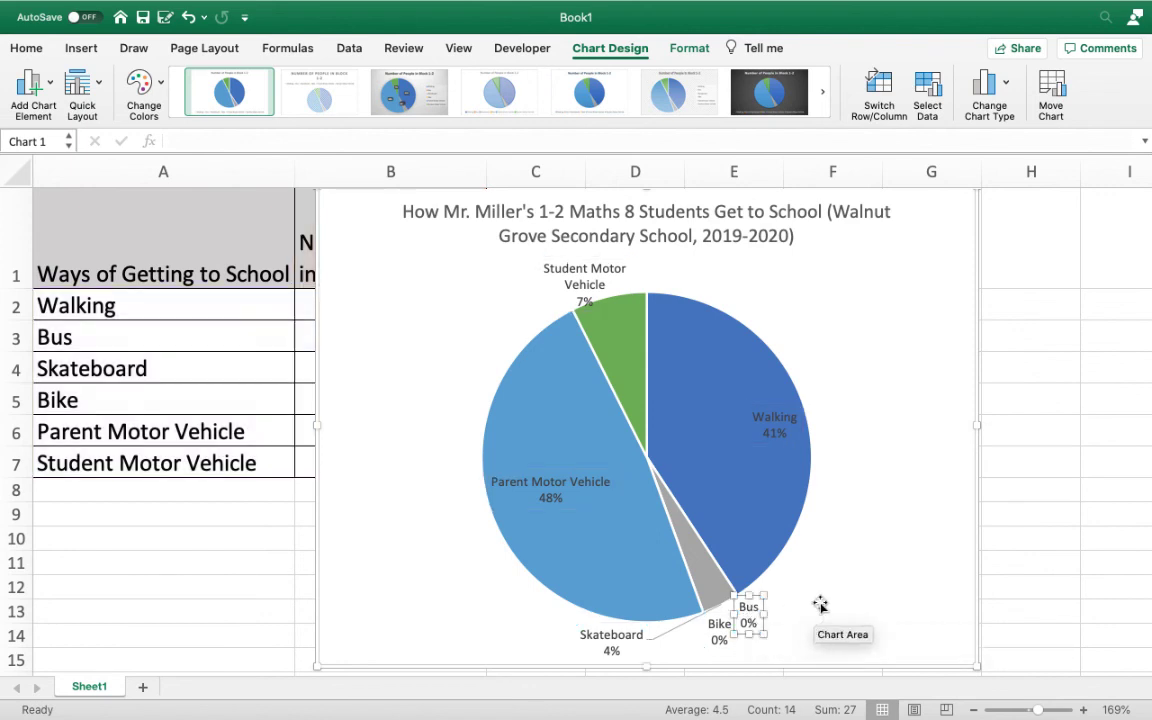
key("Delete")
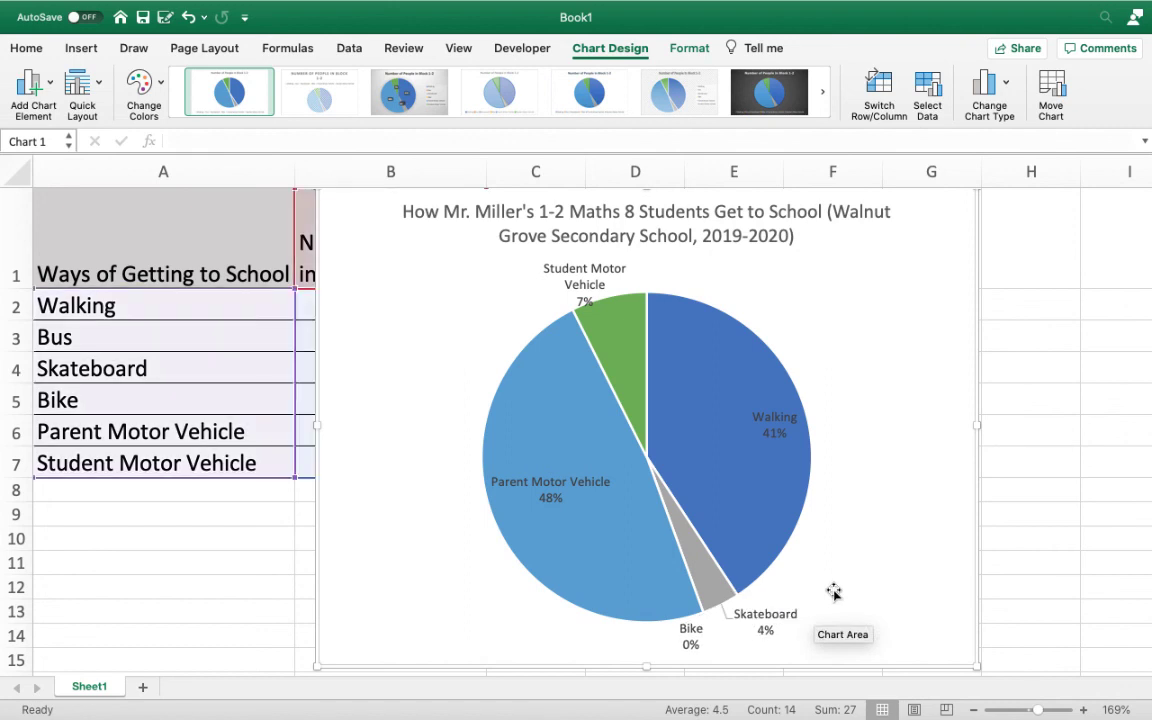
left_click(692, 641)
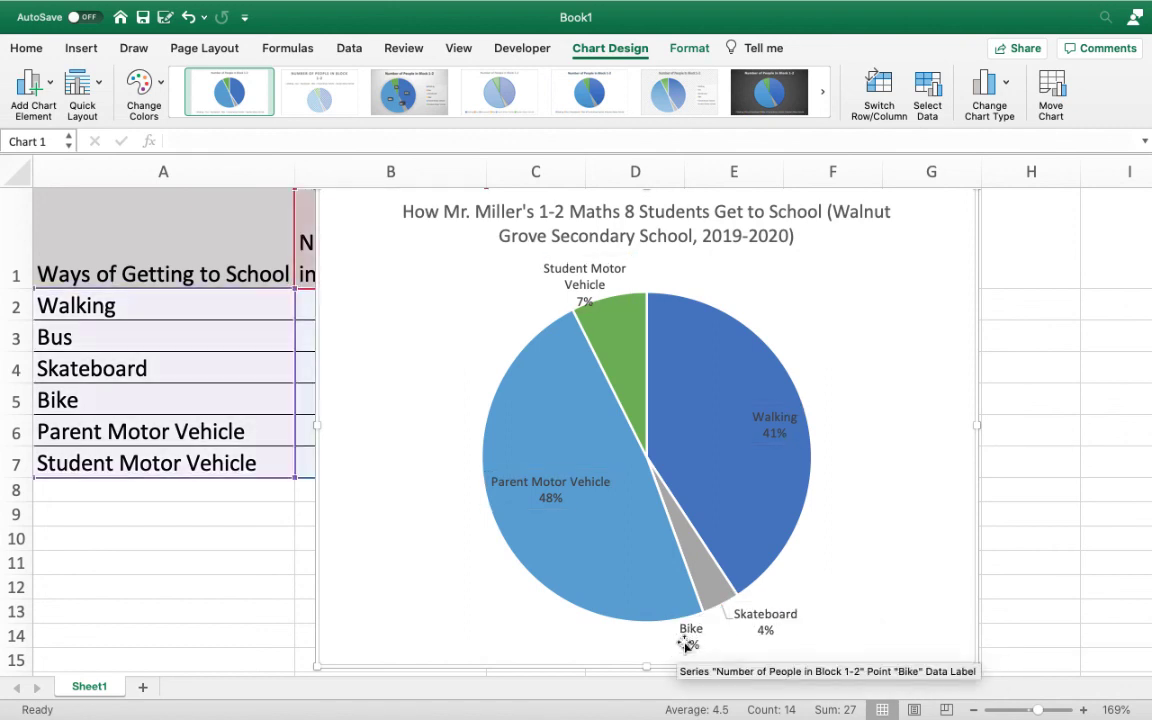
left_click(692, 641)
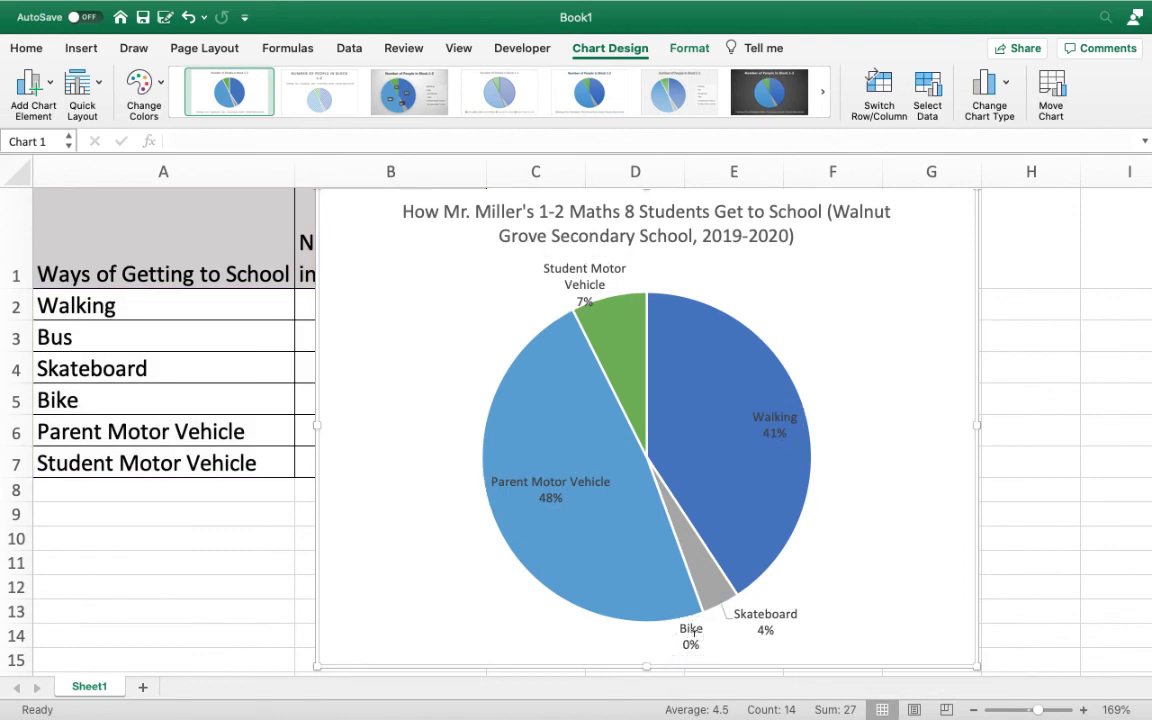
key("Delete")
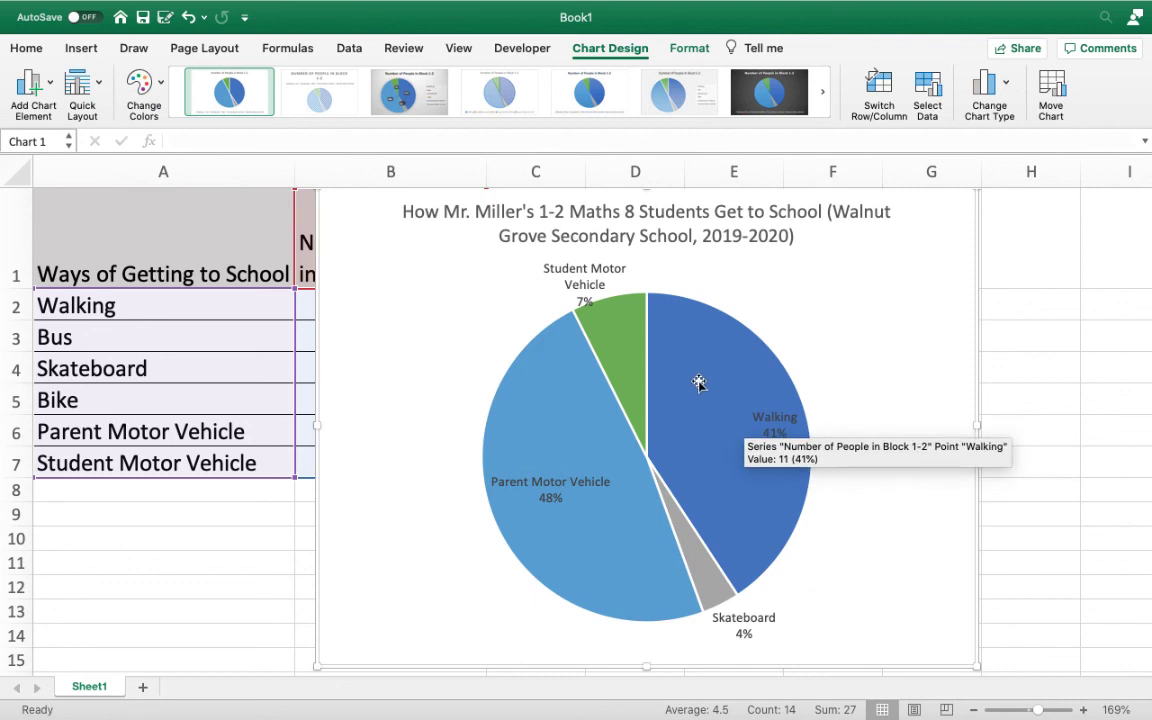
left_click(577, 277)
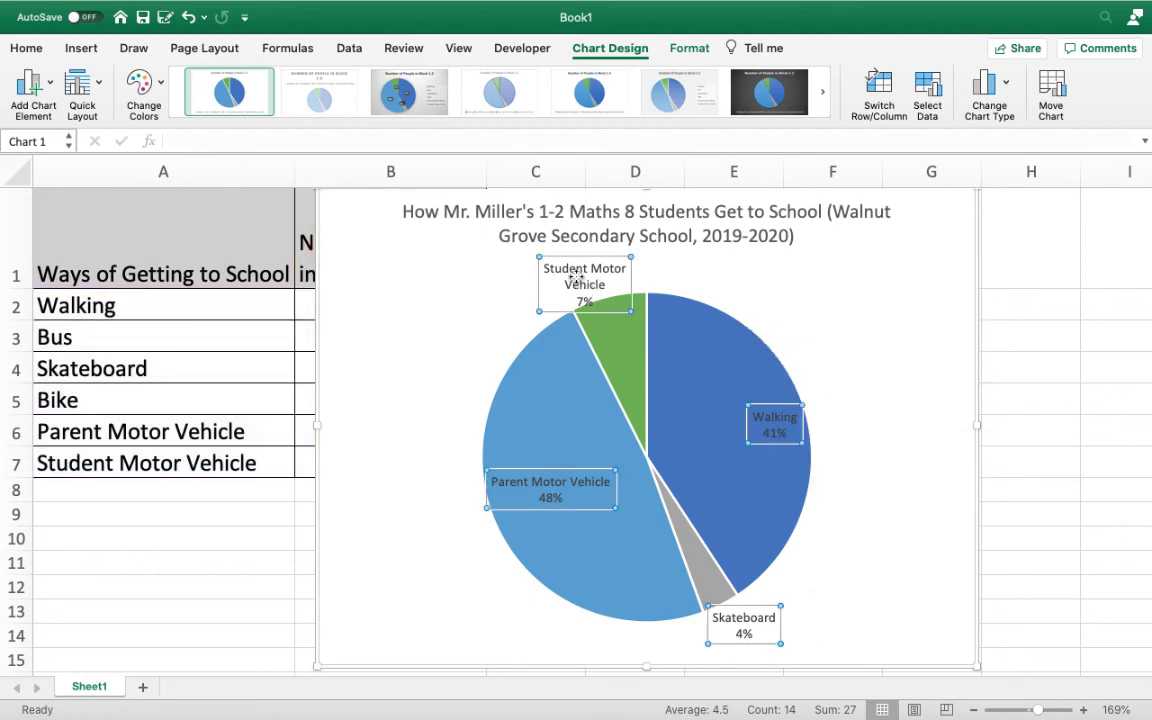
left_click(577, 275)
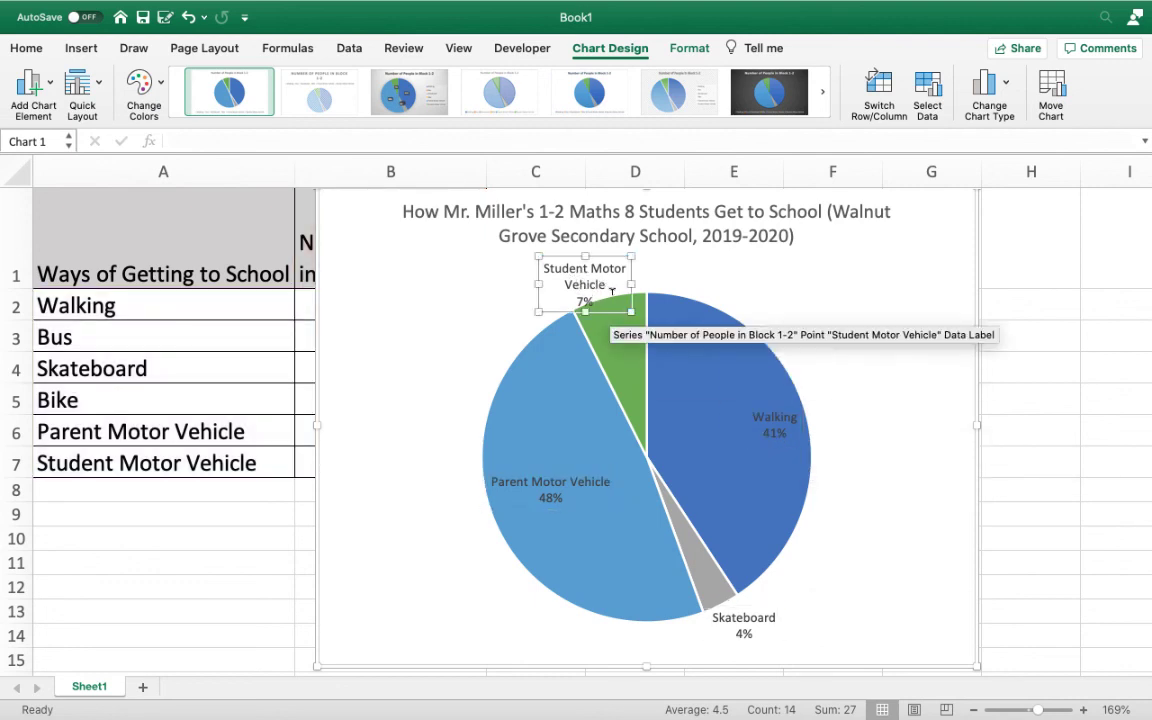
triple_click(585, 281)
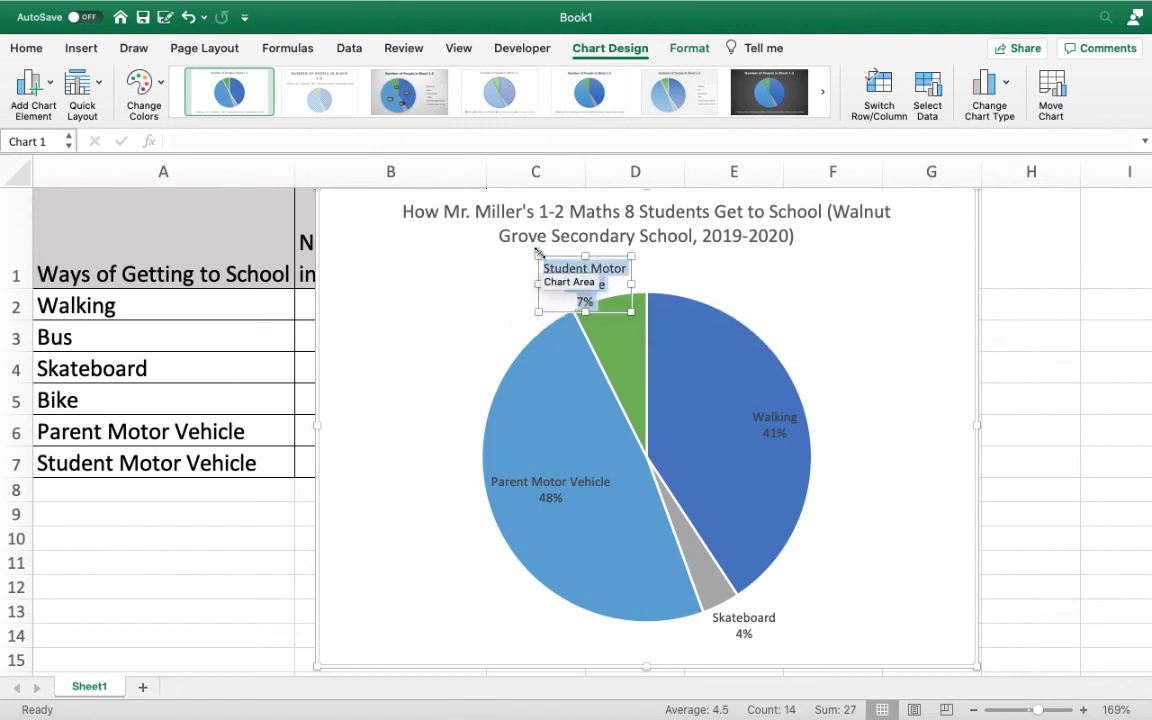
left_click(507, 313)
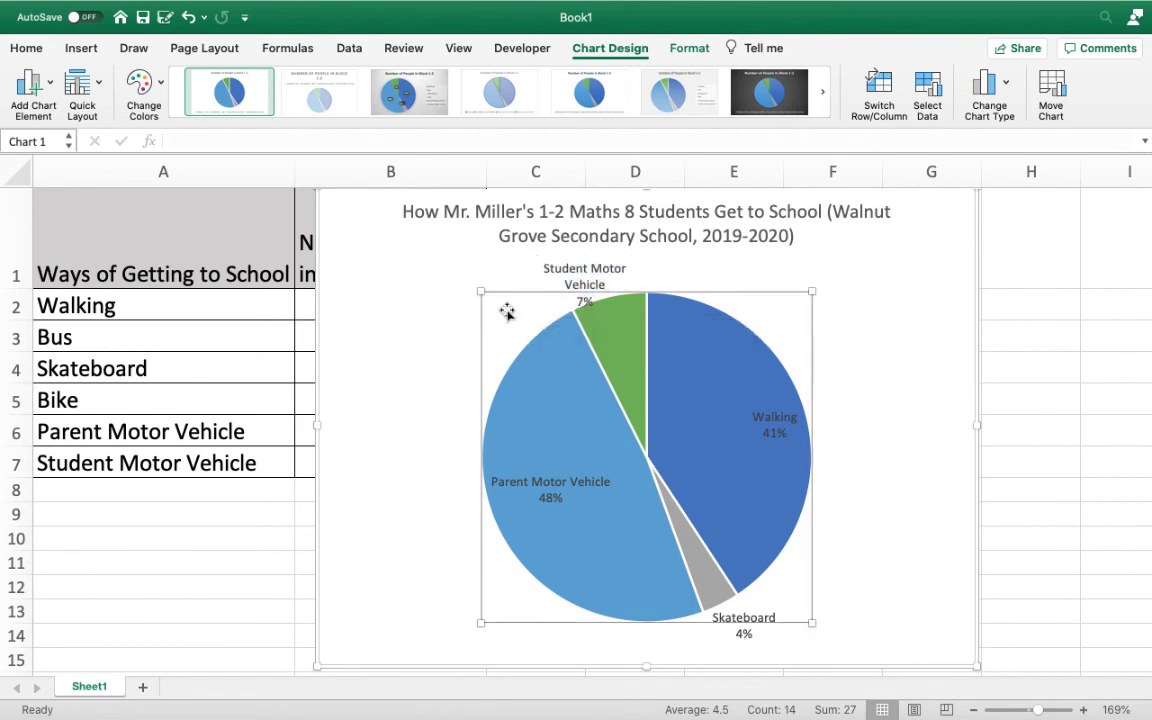
Recolour the pie slices with the colourful palette that starts with orange, yellow and green.
left_click(555, 368)
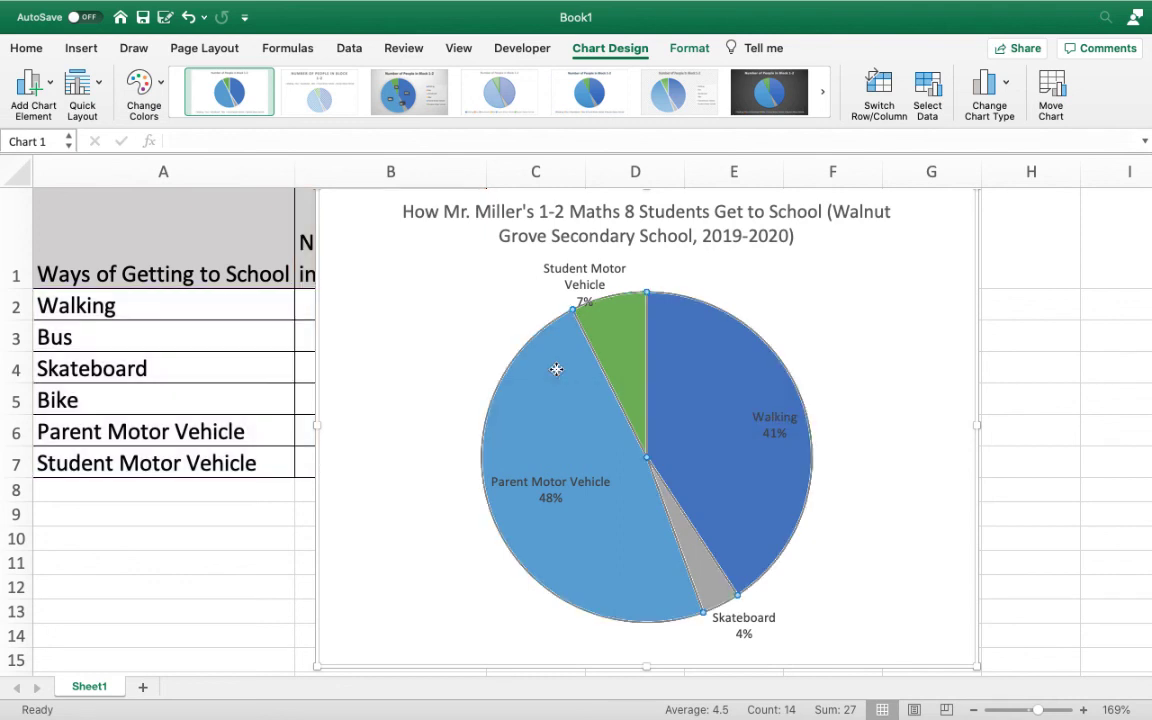
left_click(160, 90)
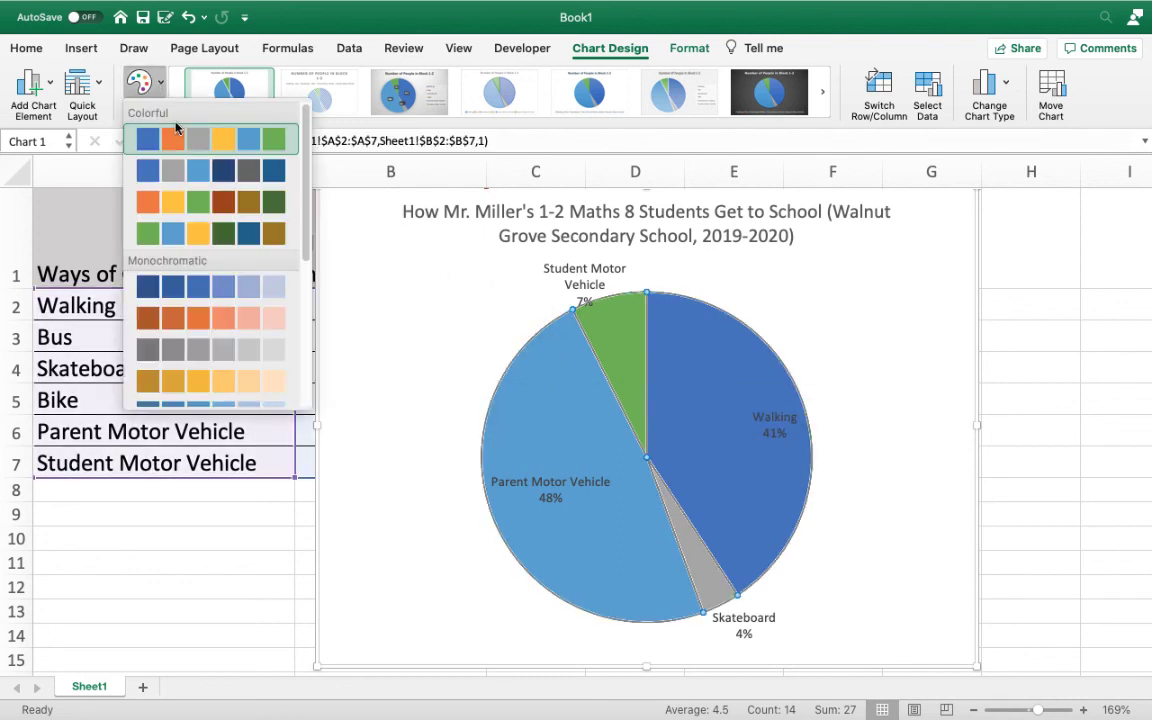
left_click(190, 204)
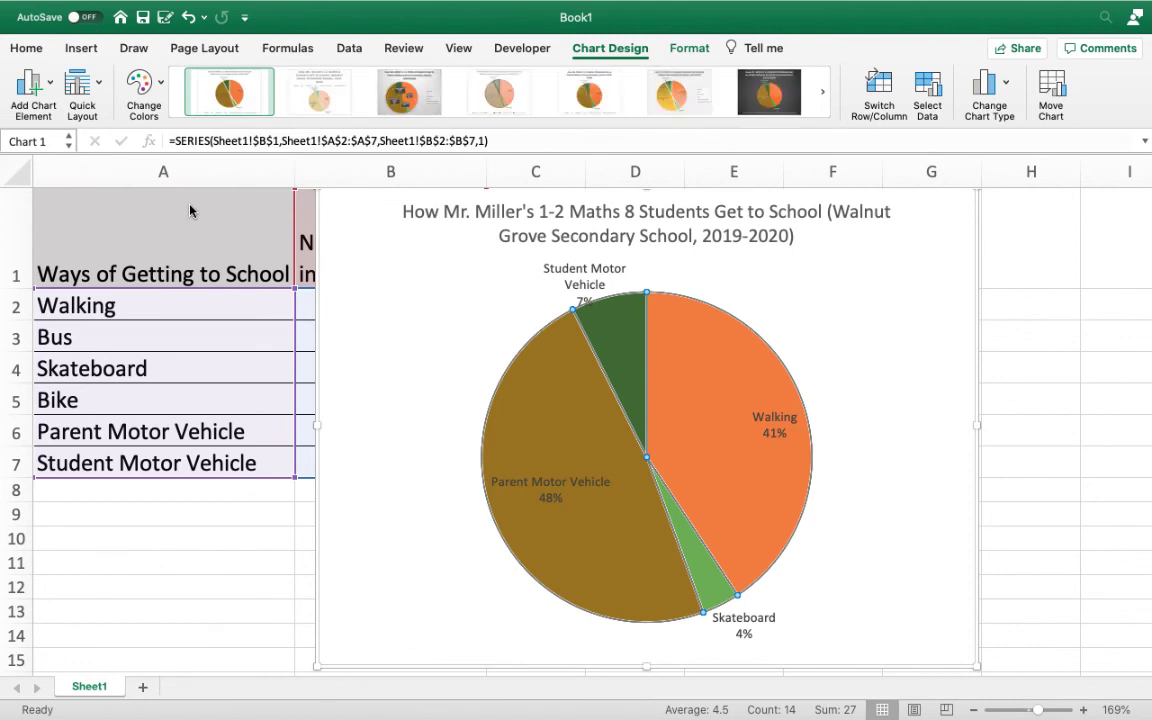
Recolour the pie slices with the monochromatic gold palette that runs from light to dark.
left_click(157, 100)
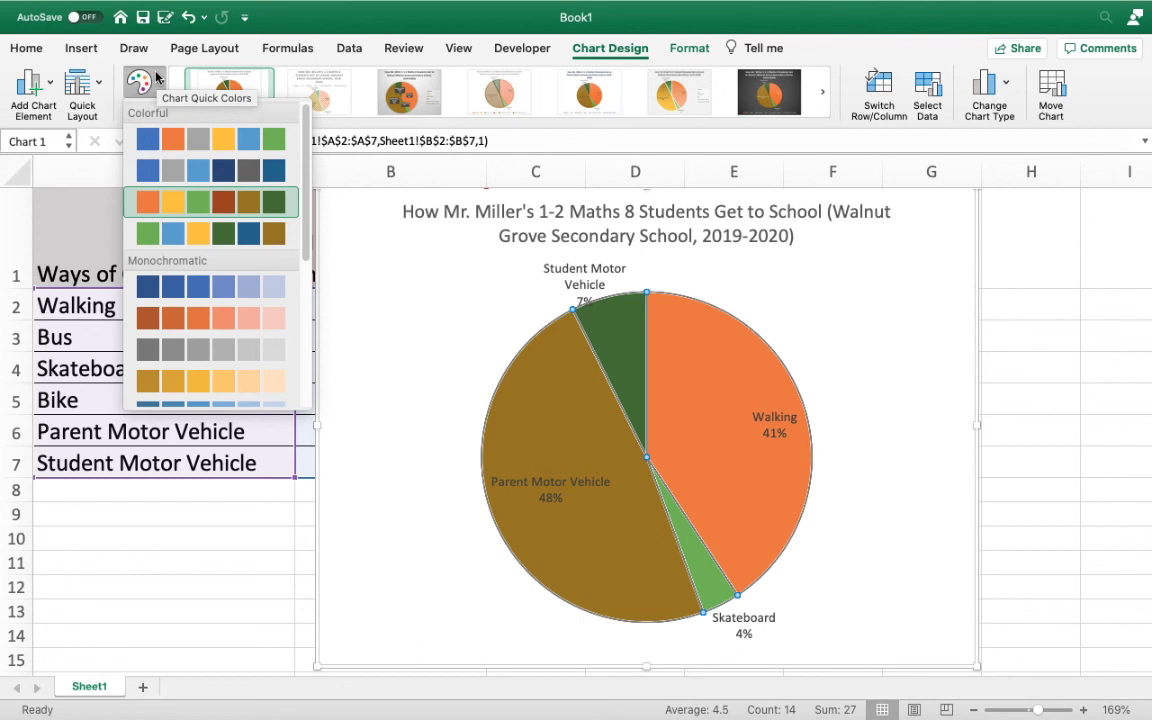
scroll(206, 398, "down", 5)
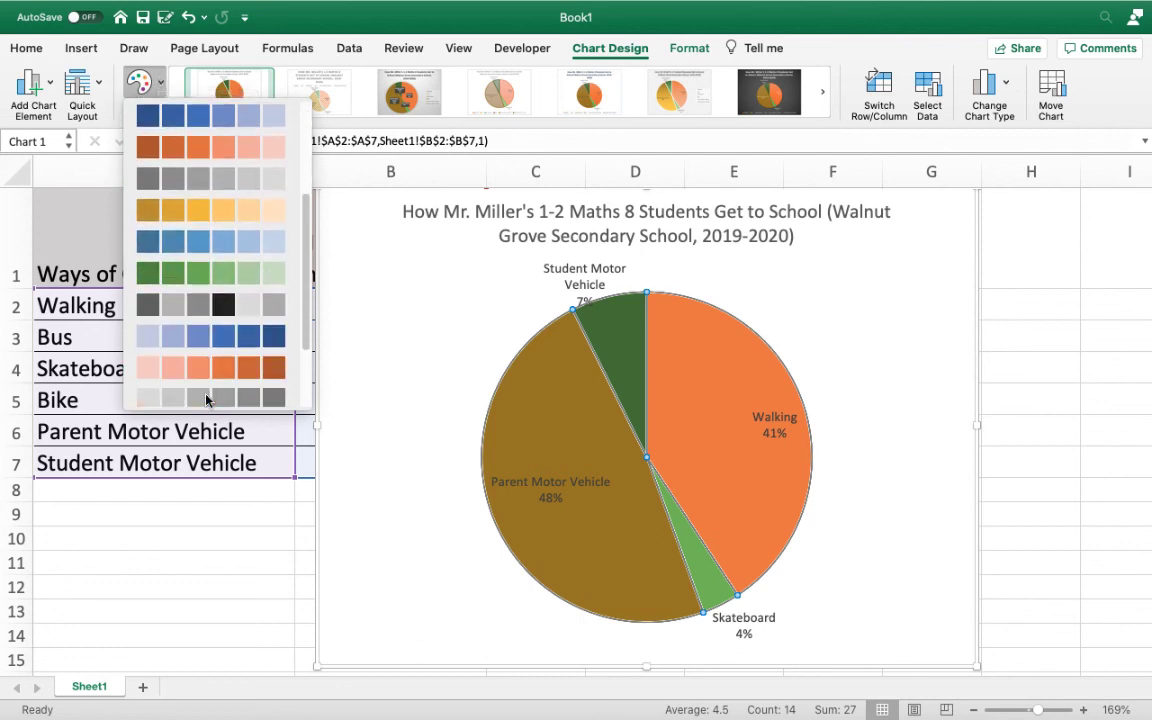
scroll(206, 398, "down", 3)
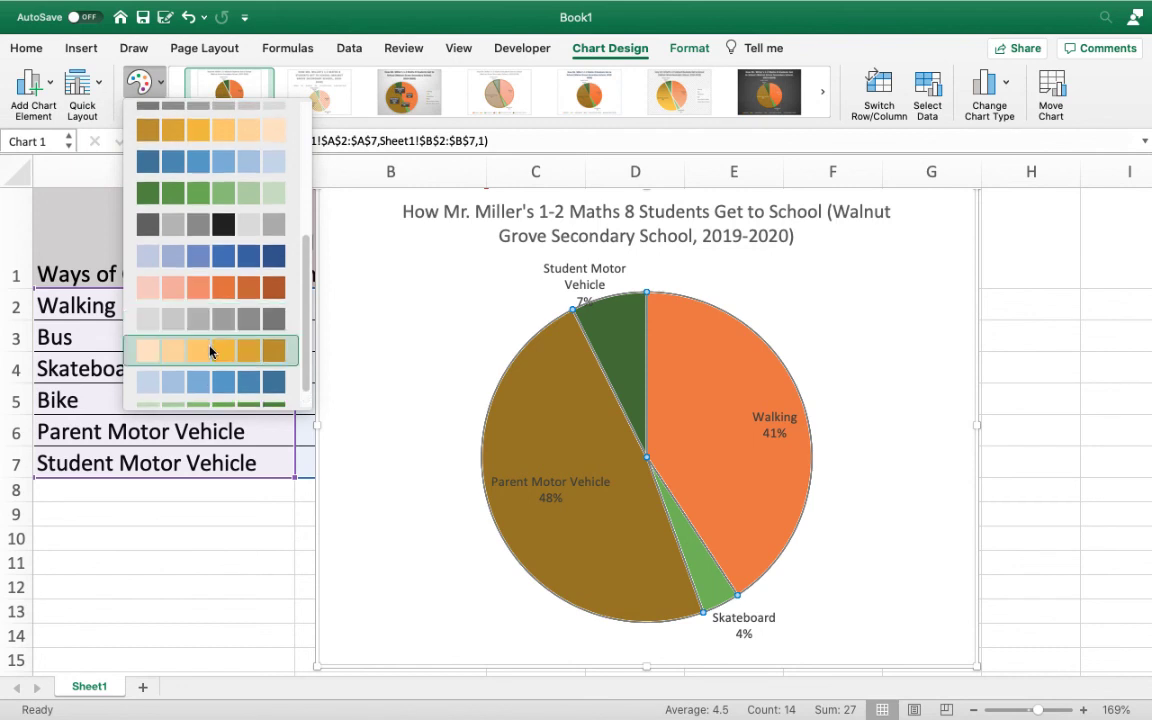
left_click(210, 350)
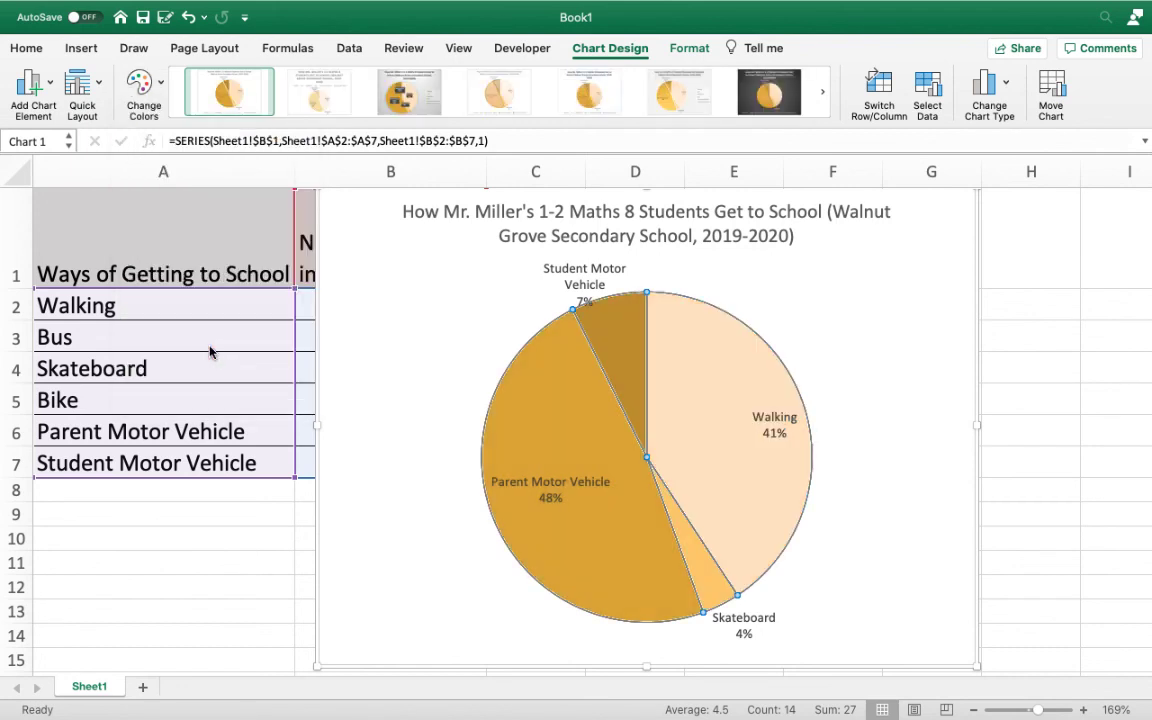